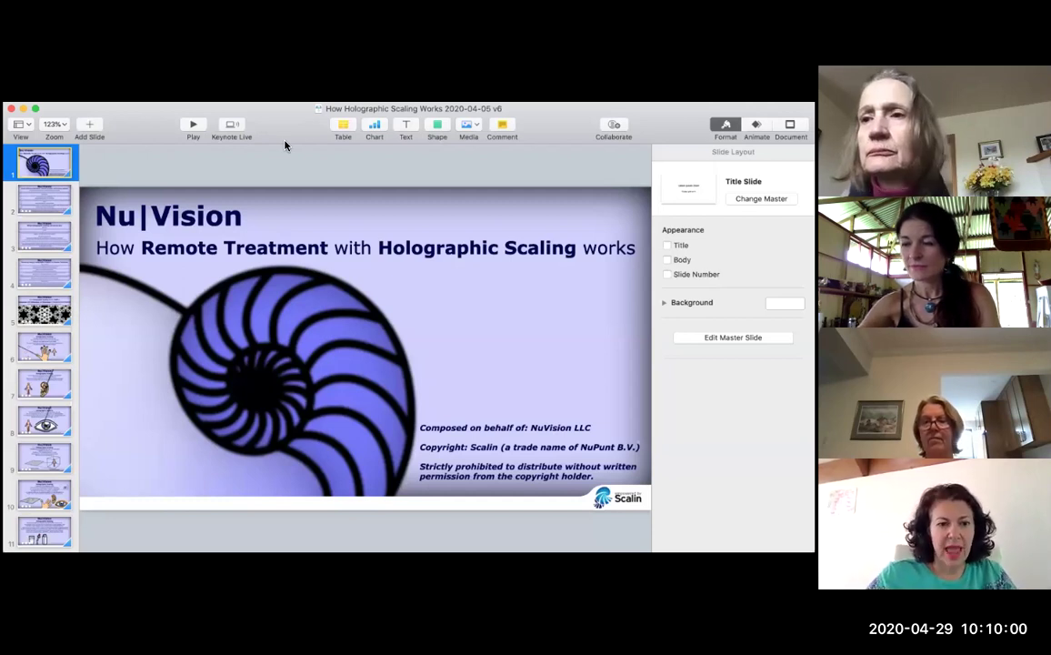
Step: Display slide 2, NuVision's overview covering customer base, matching engine, health content and company profile
left_click(65, 209)
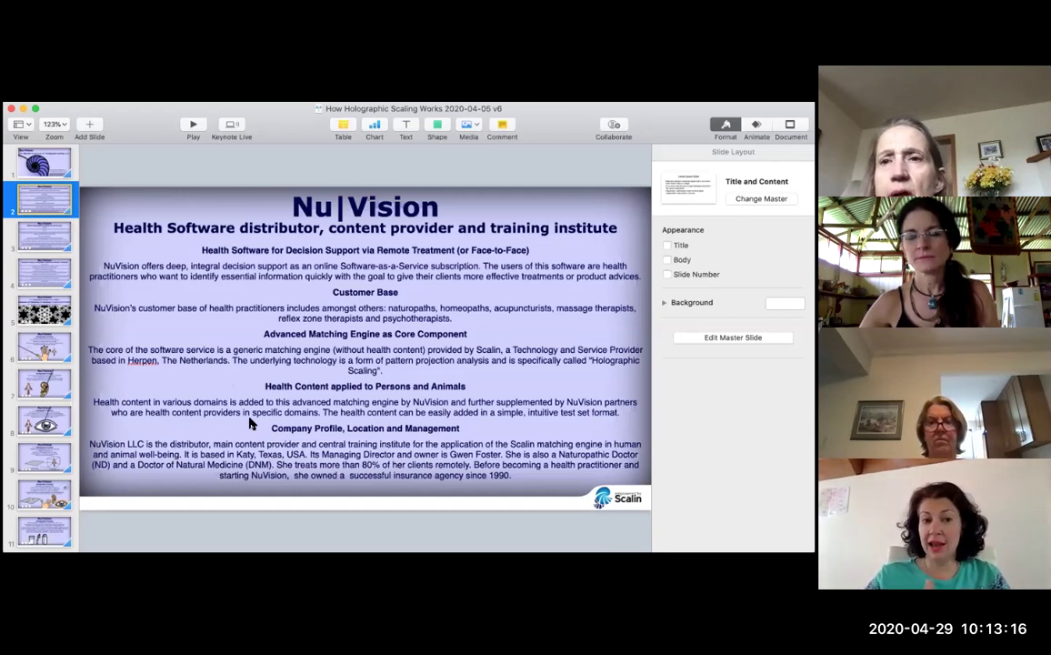
Step: Display slide 3, 'What Holographic Scaling can do for you', with its four unique benefits
left_click(63, 241)
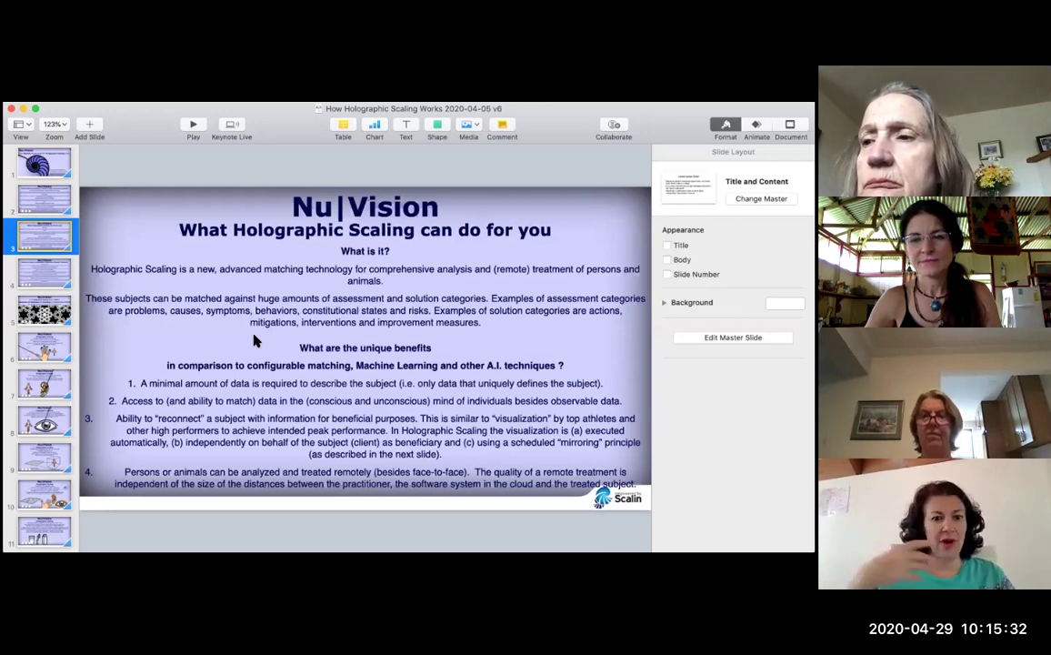
Step: Display slide 4, 'Summary: Using a Holographic Property for Remote Treatment'
left_click(50, 309)
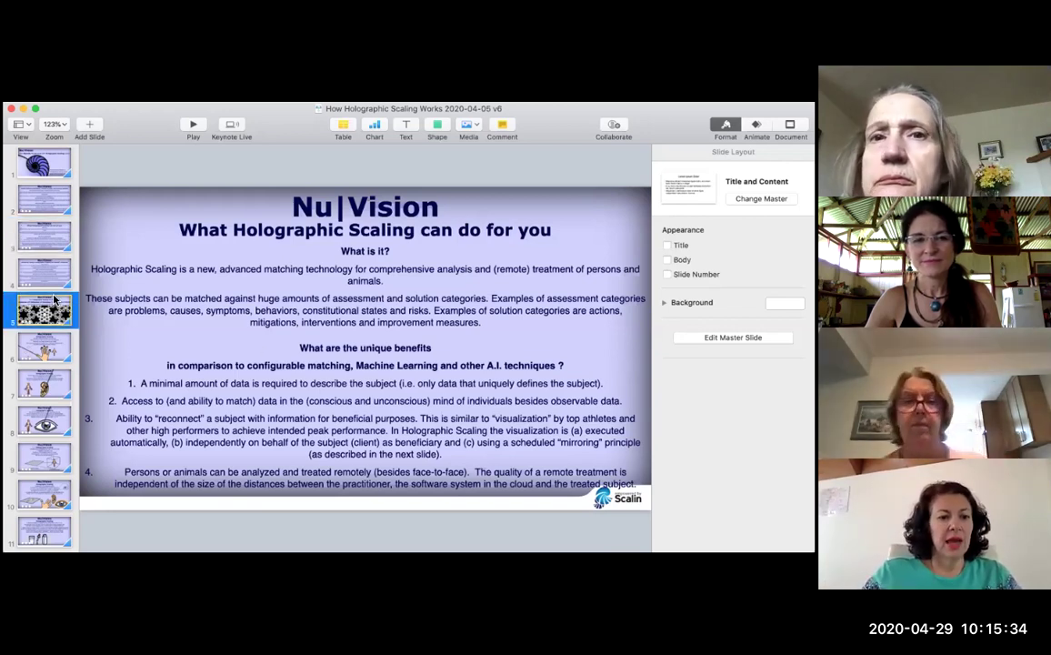
left_click(53, 285)
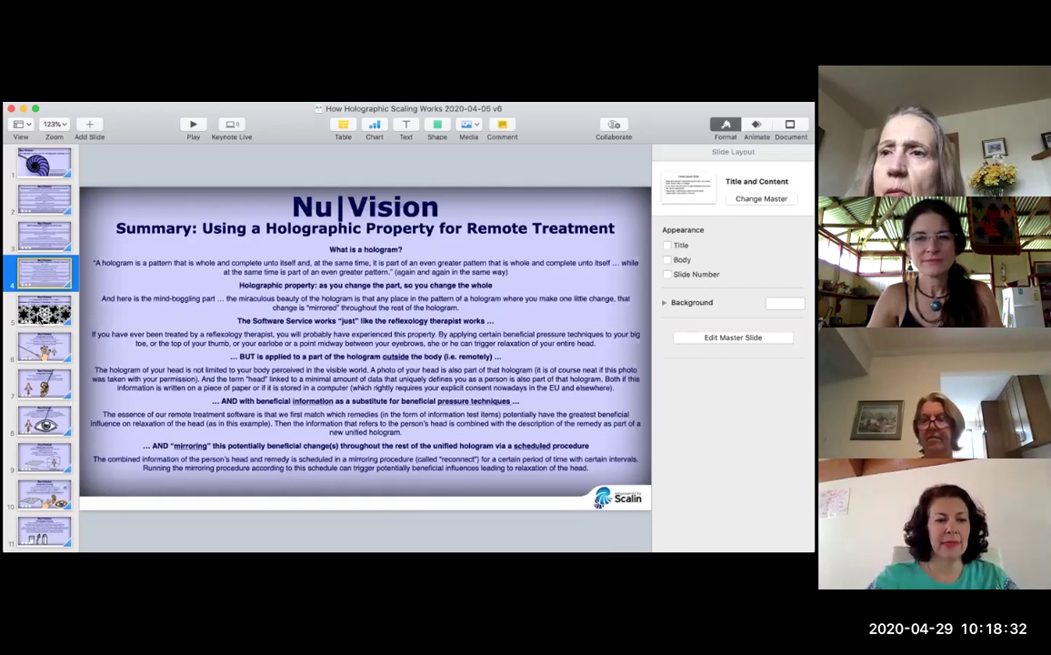
Step: Step from the PART 1 title slide to slide 6, mapping head, hand and foot reflex points onto the fingers
left_click(37, 289)
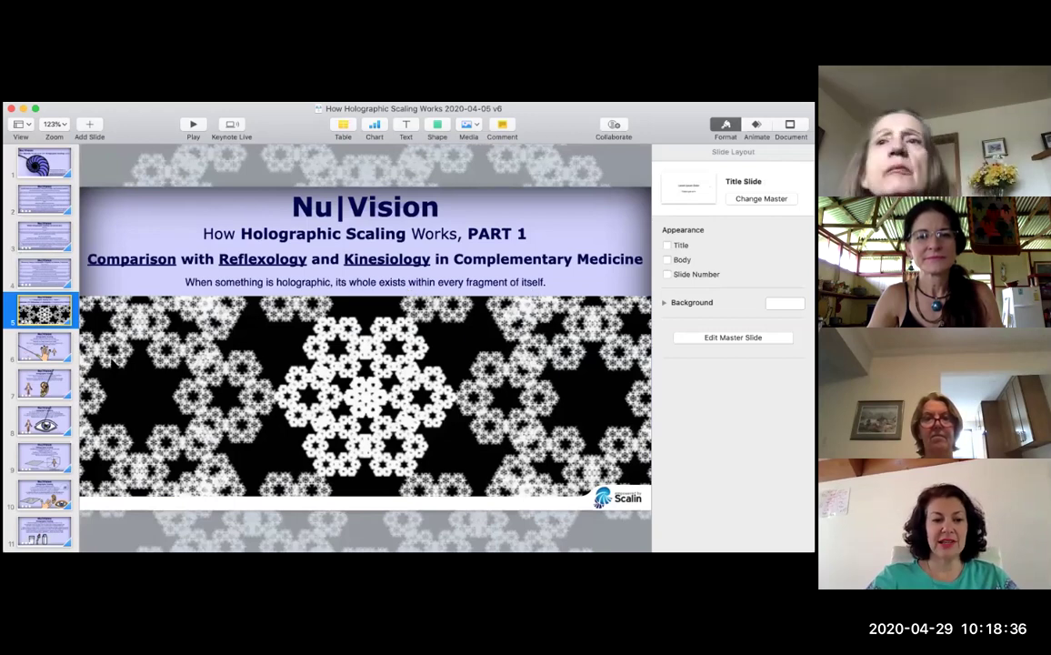
left_click(63, 349)
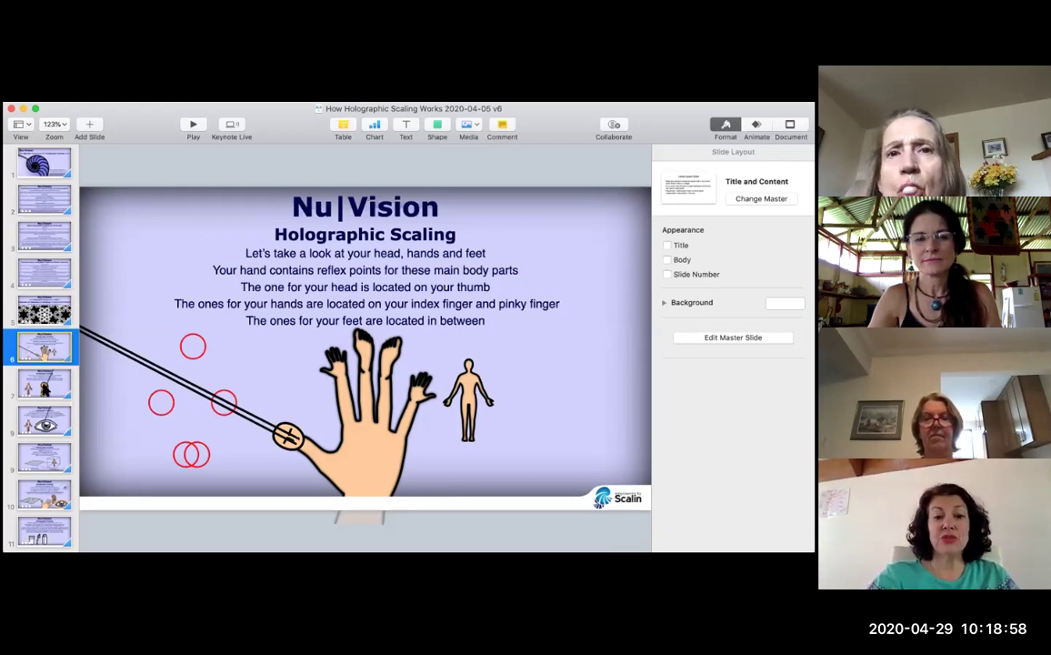
Step: Move from the ear acupuncture slide to slide 8, mapping iridology points onto the iris
left_click(43, 383)
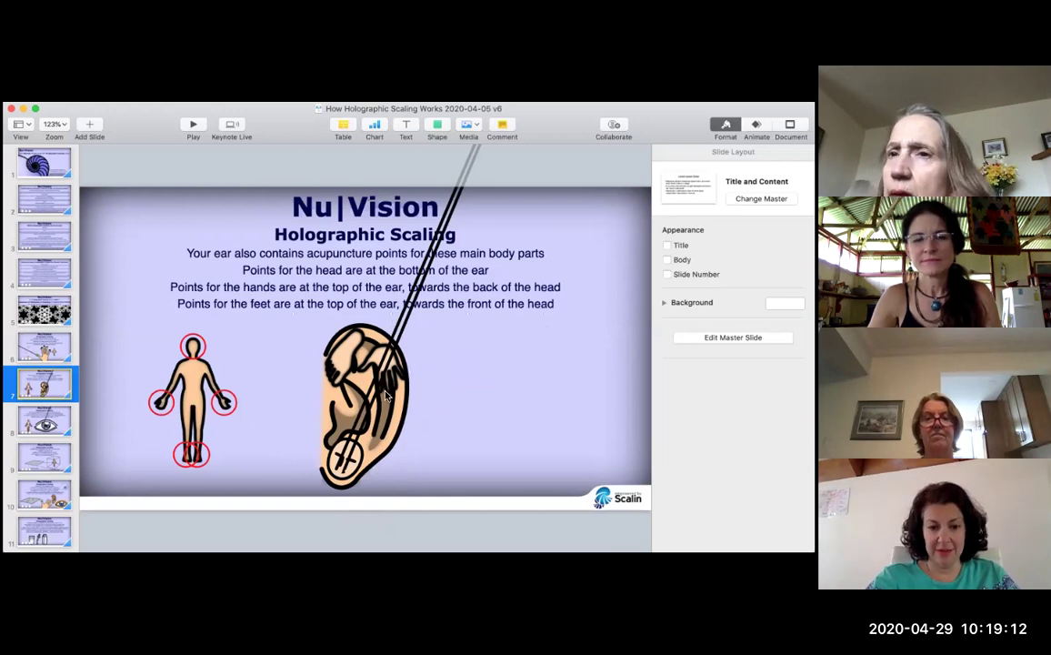
left_click(53, 422)
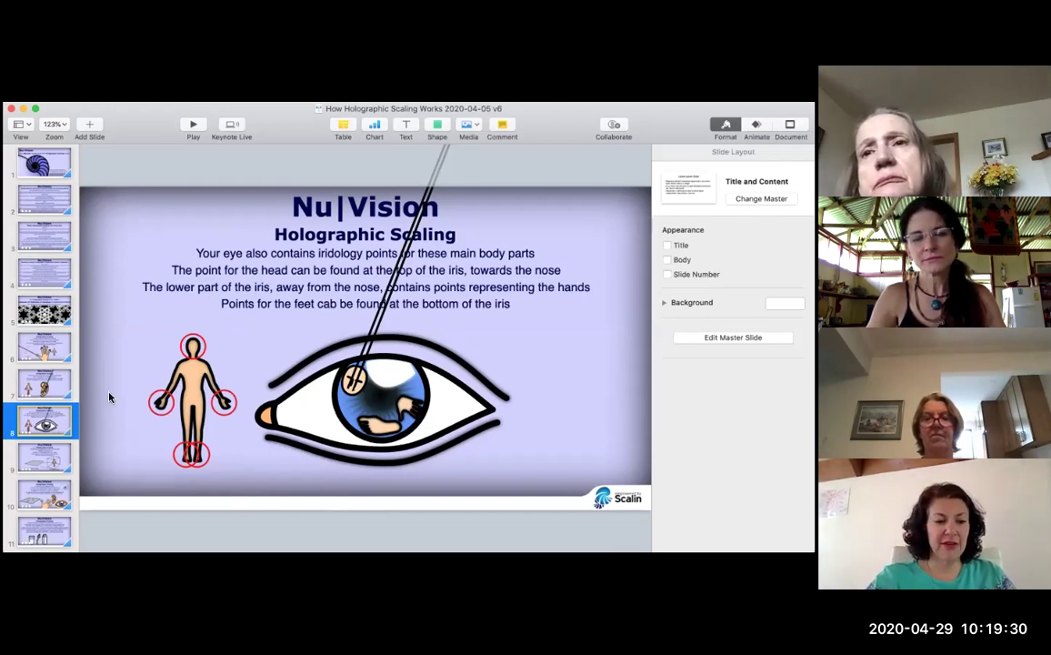
Step: Display slide 9 on two-dimensional holographic space projected into everyday three-dimensional experience
left_click(50, 452)
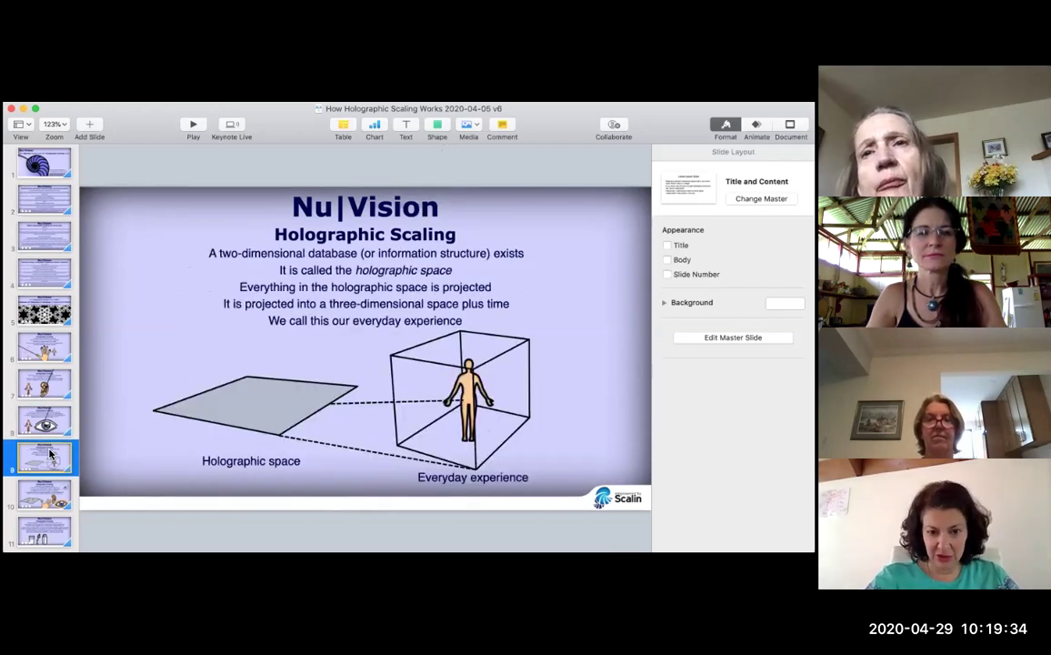
scroll(25, 373, "down", 3)
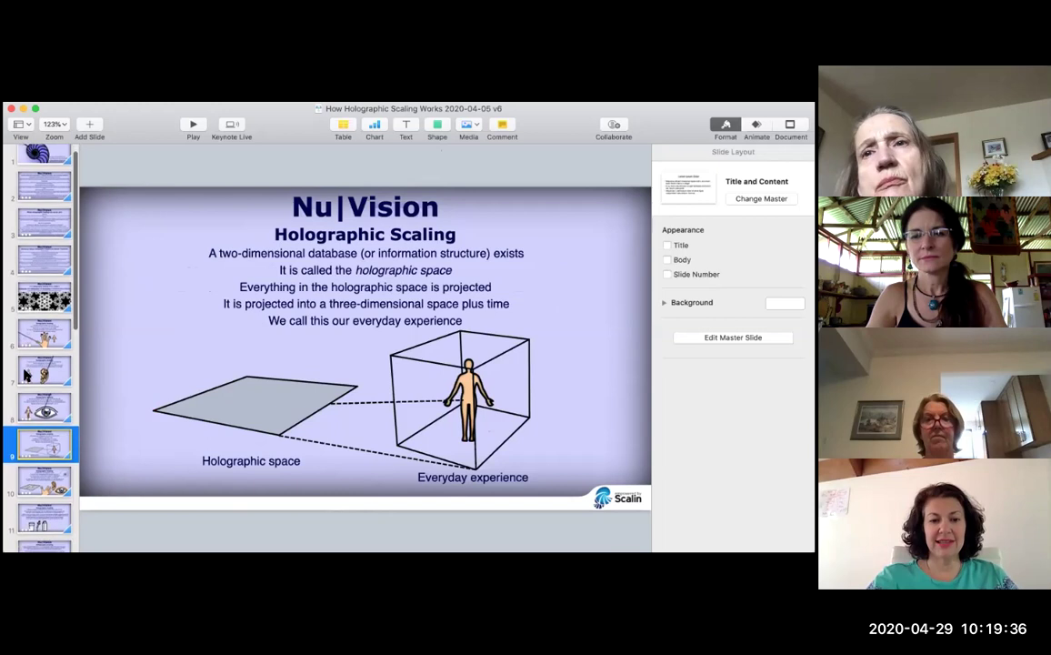
scroll(25, 375, "down", 5)
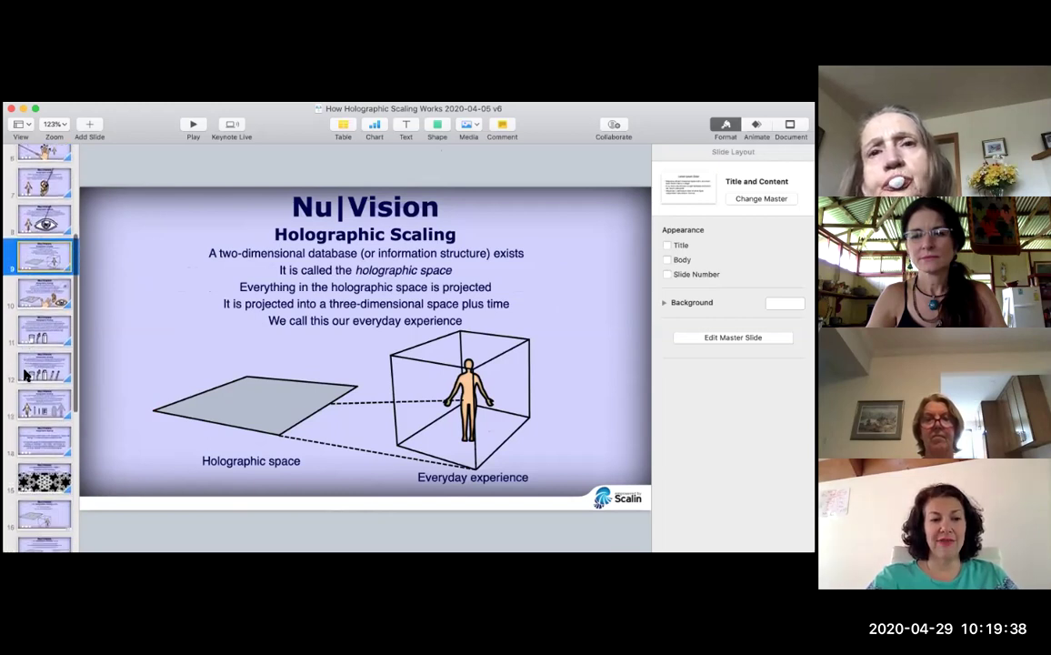
scroll(36, 364, "down", 1)
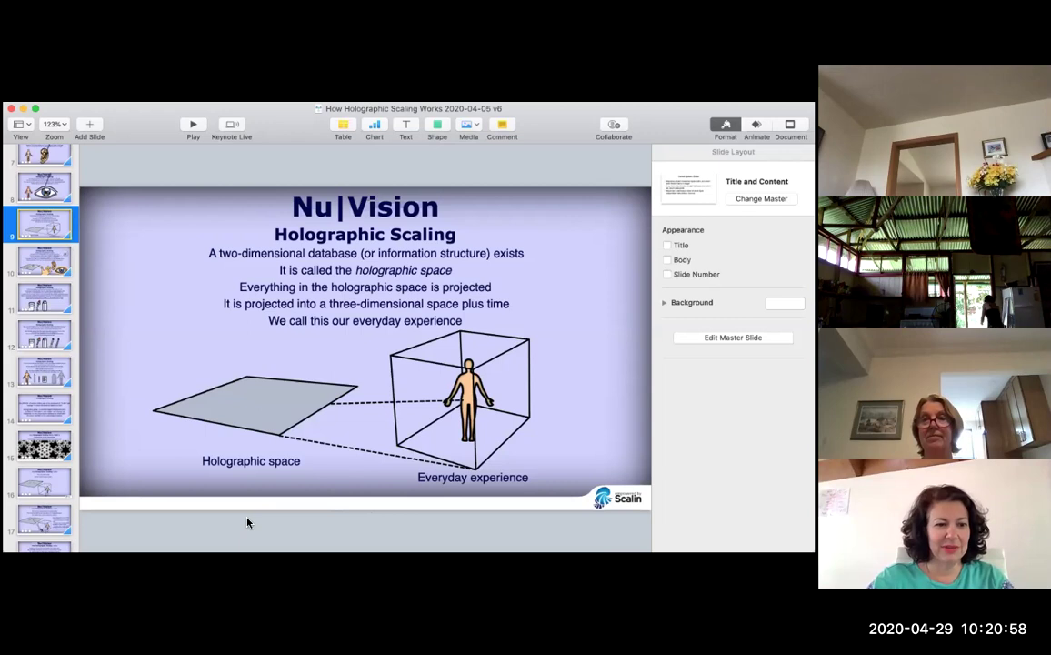
Step: Display slide 10, showing one holographic point projected onto the hand, ear and eye
left_click(61, 269)
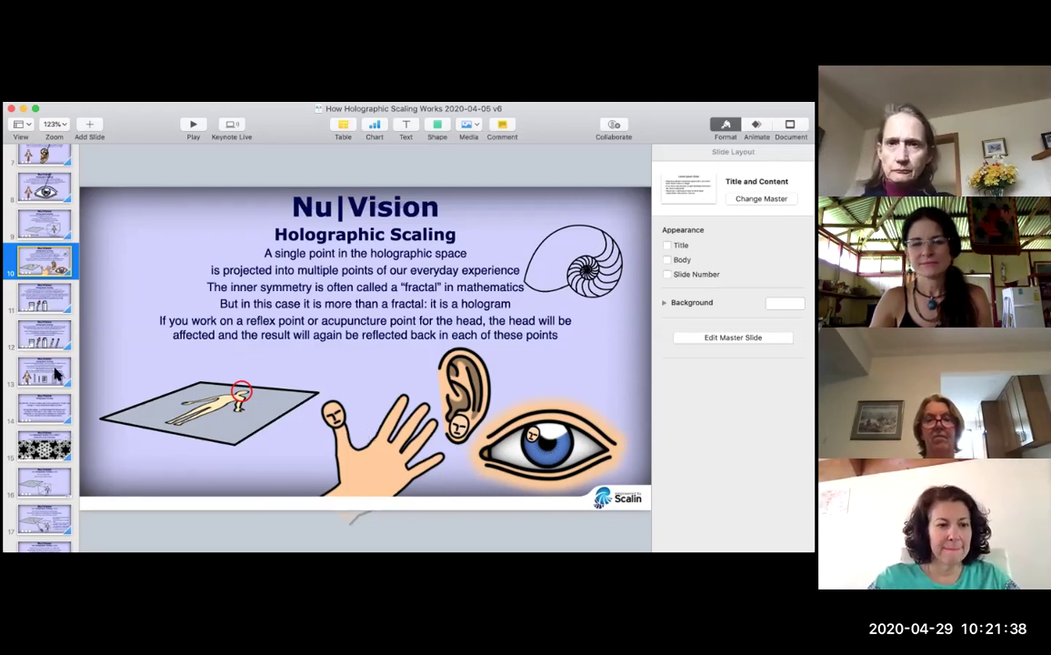
Step: Display slide 11, on allergy testing moving from drinking milk to pipette drops to muscle testing
left_click(63, 297)
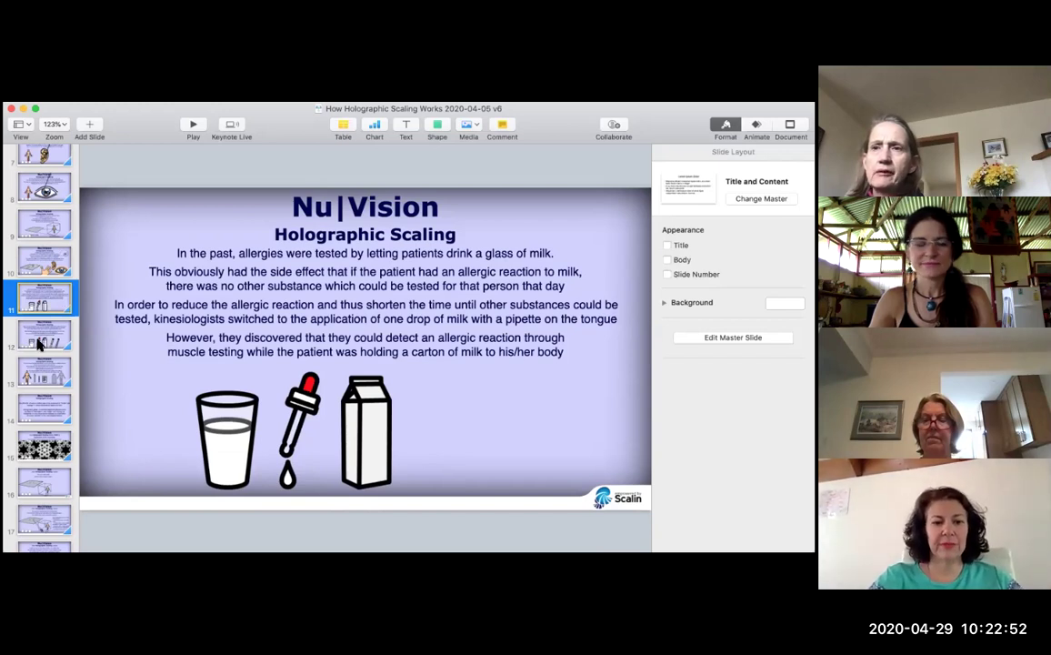
Step: Display slide 12, where test tubes of milk on the body are replaced by notes reading "milk"
left_click(40, 343)
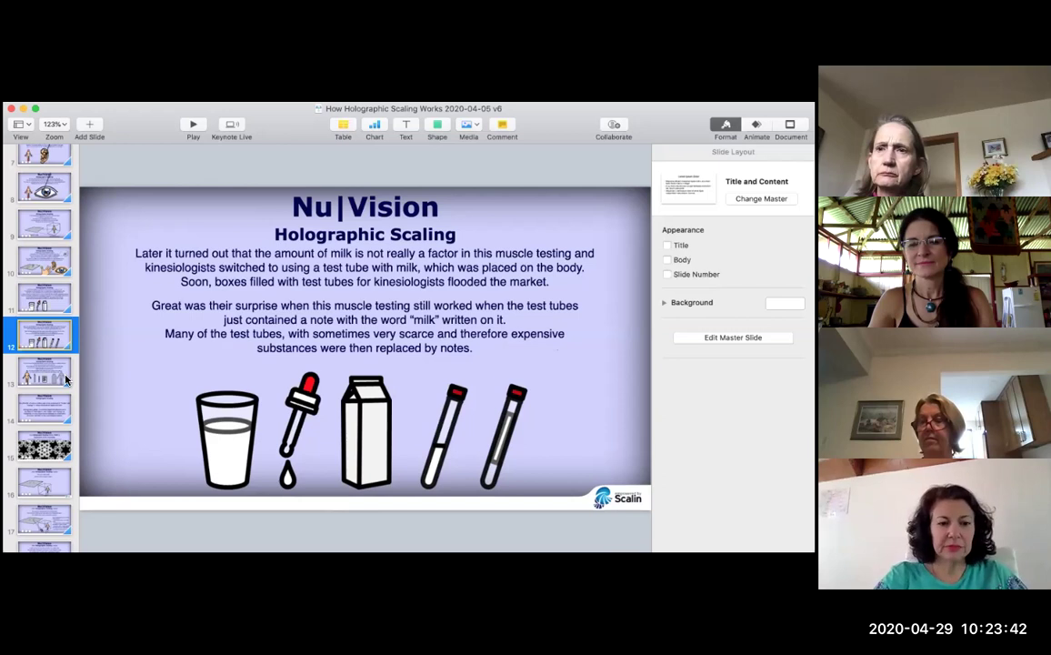
Step: Move past the electronic-note slide 13 to slide 14, contrasting matter-and-energy physics with reality as information
left_click(65, 380)
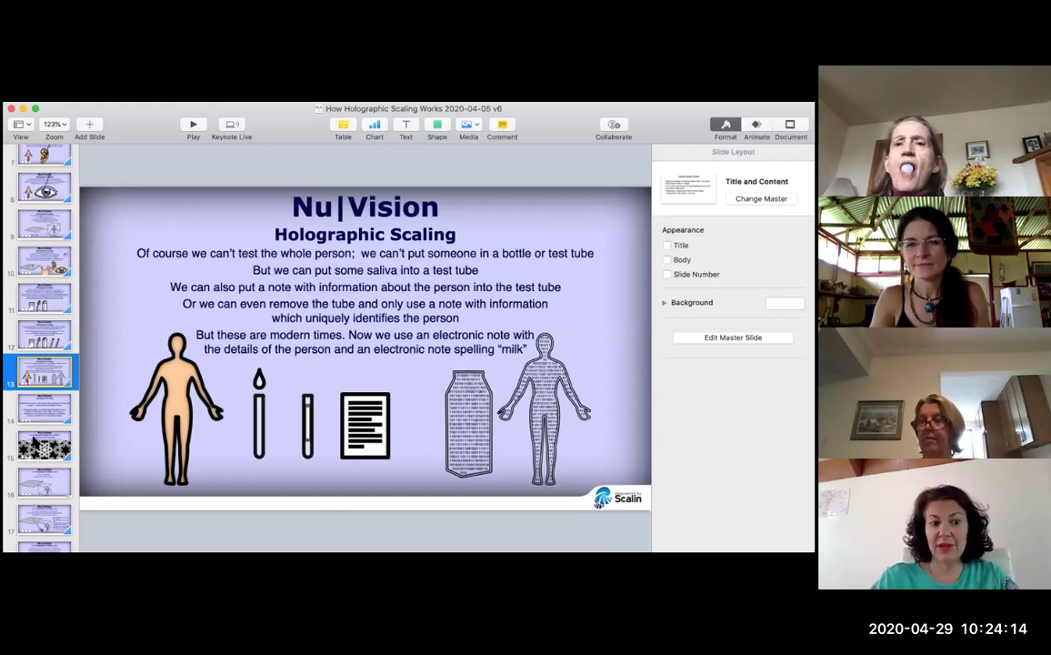
left_click(49, 419)
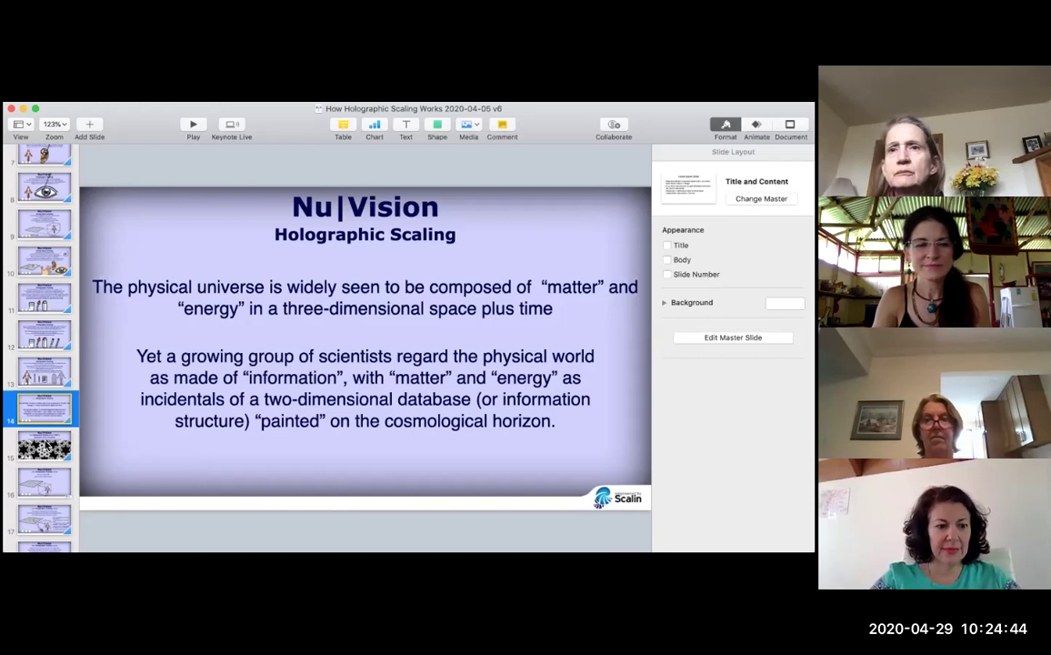
Step: Advance to the 'How Holographic Scaling Works, PART 2' slide and scroll down the slide navigator
key("Down")
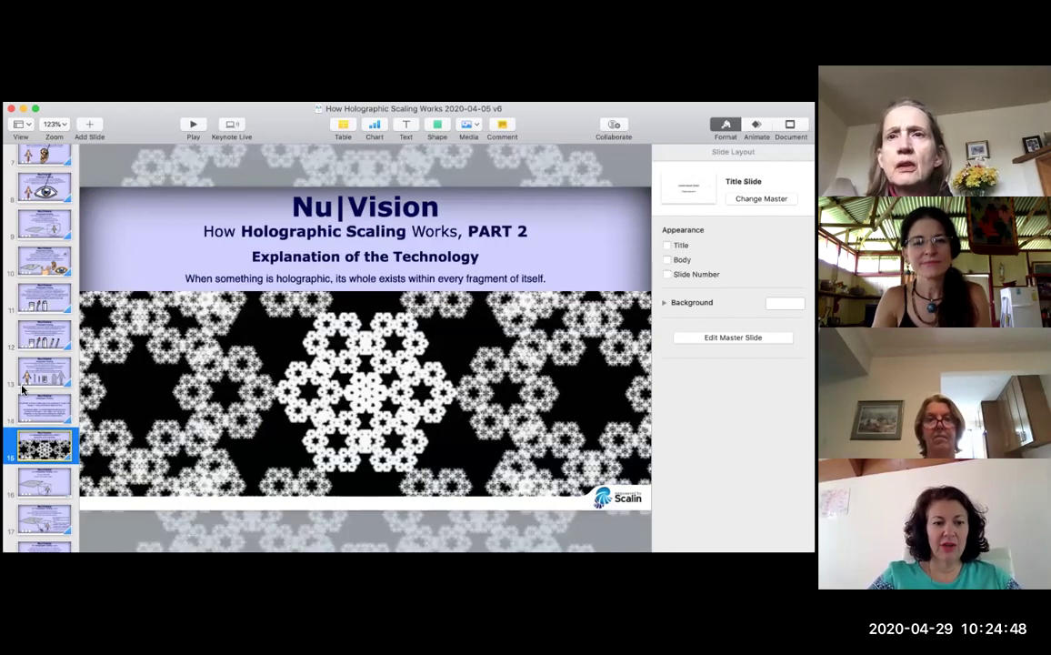
scroll(21, 389, "down", 4)
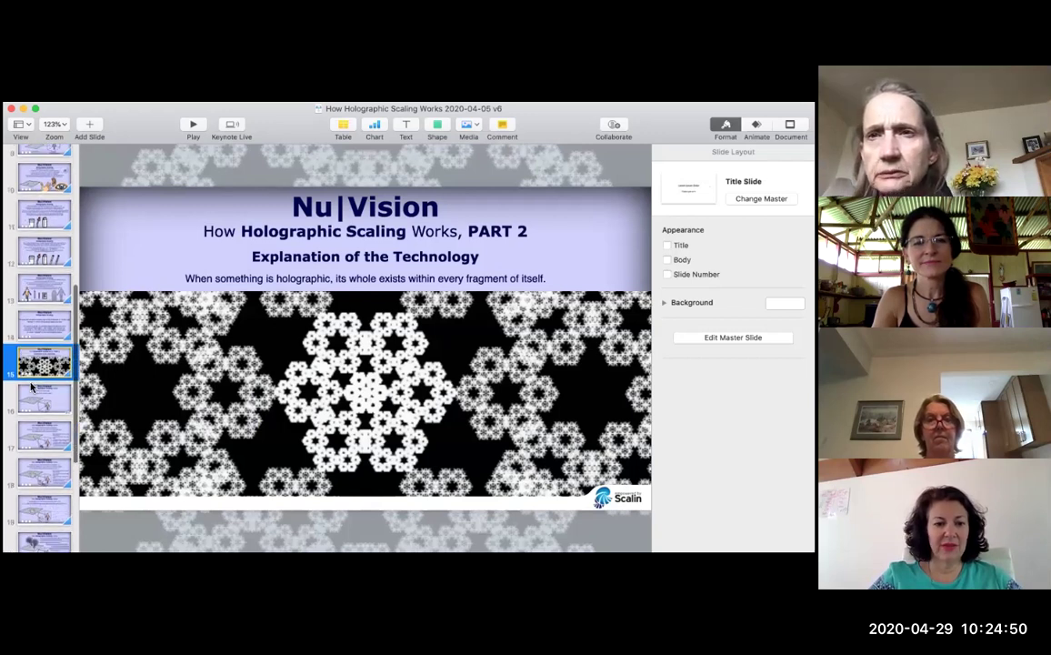
Step: Show slide 16 on the visible world, then slide 17 on the body as hologram
left_click(60, 376)
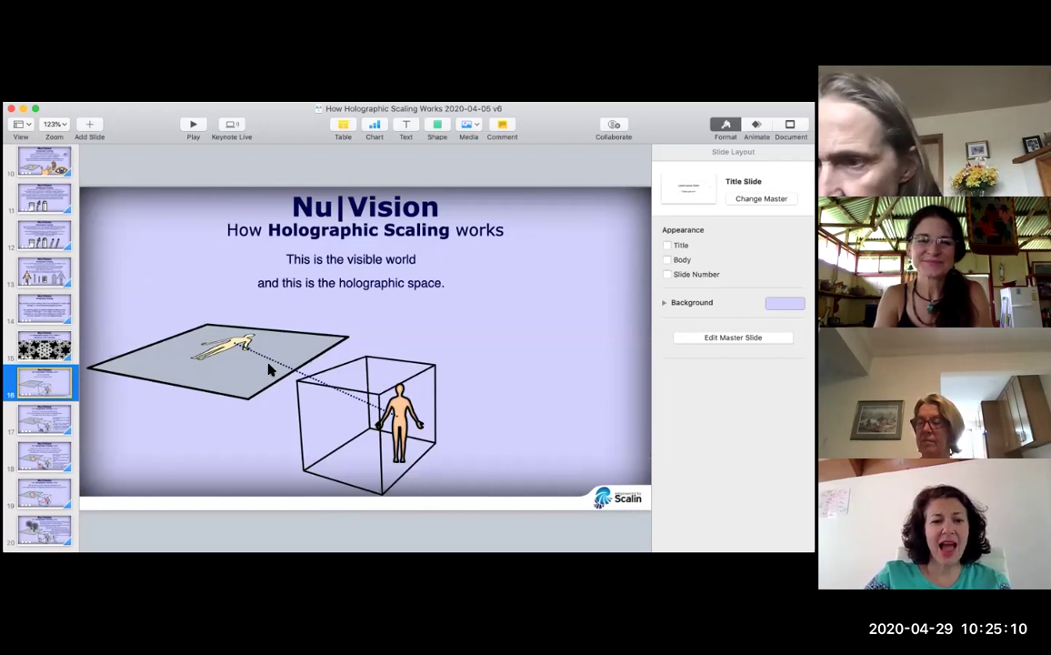
left_click(61, 418)
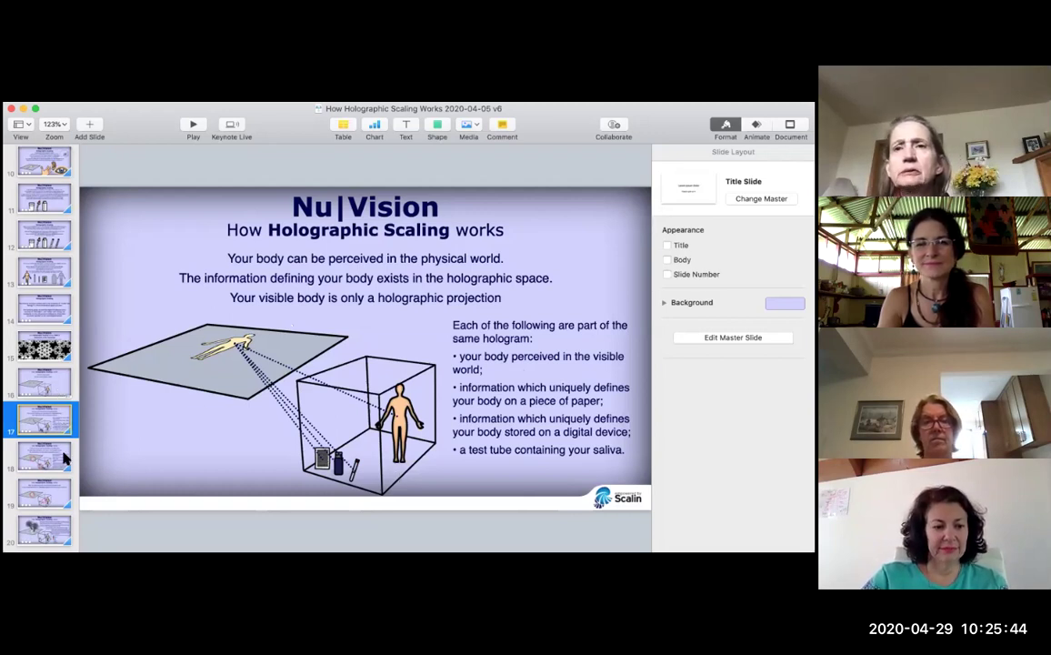
Step: Advance to the milk-carton example slide about testing a person's response to milk
left_click(64, 465)
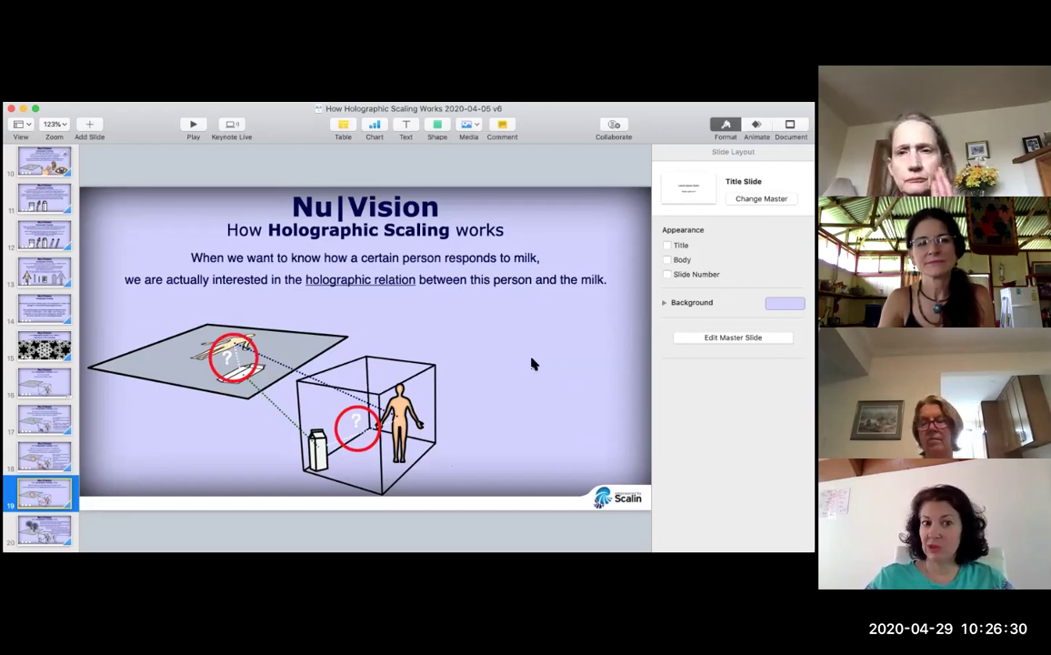
left_click(43, 526)
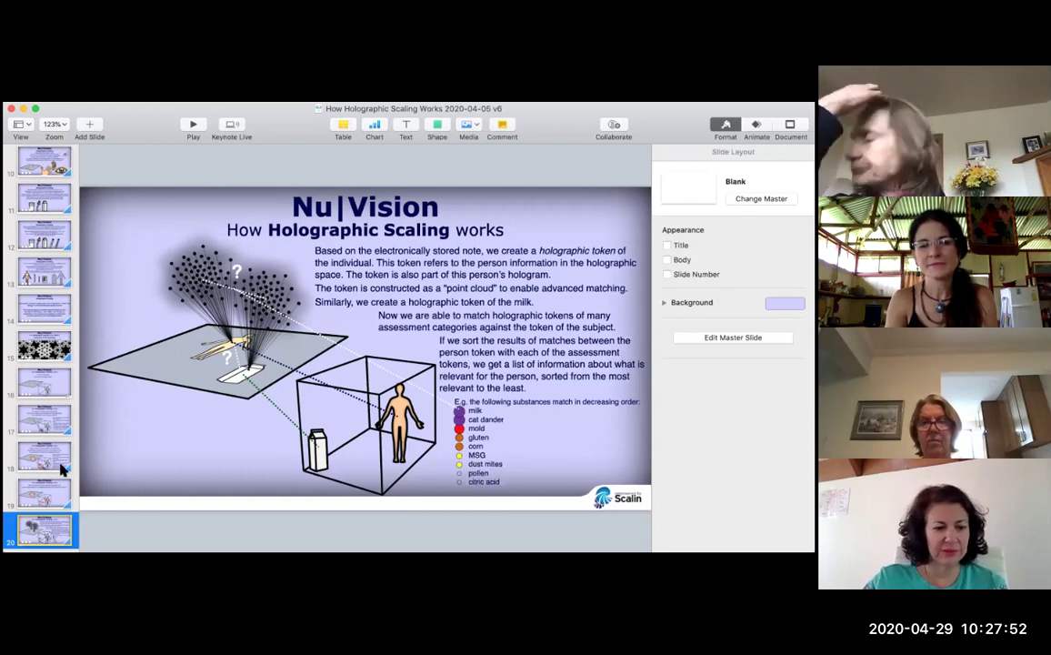
scroll(55, 459, "down", 3)
scroll(55, 467, "down", 2)
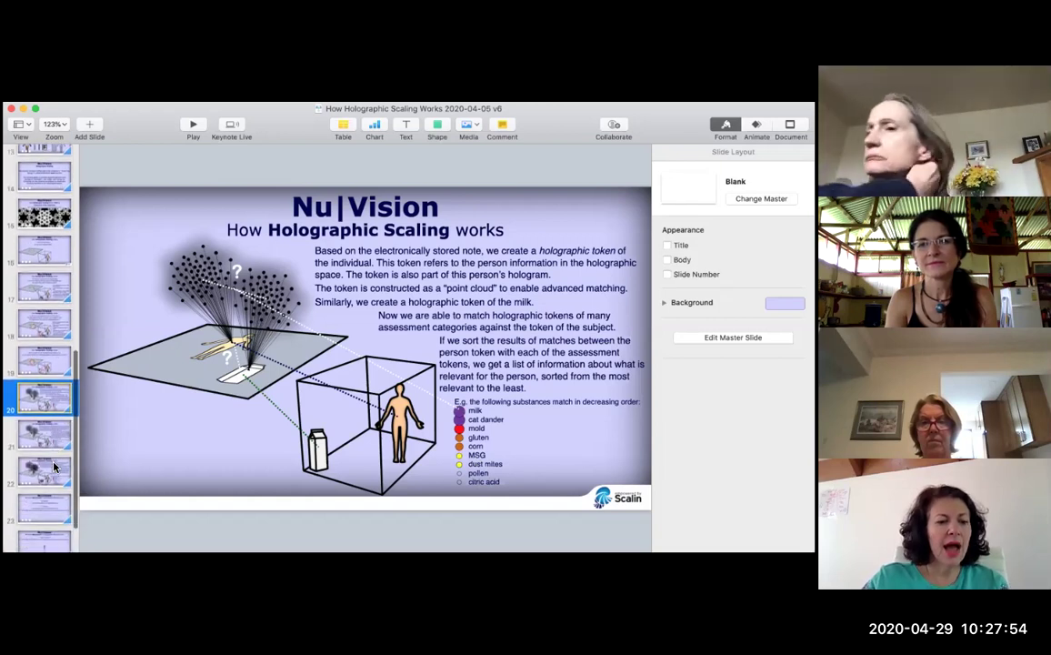
Step: Display slide 21, ranking test items from adjust diet to hay fever therapy
left_click(55, 437)
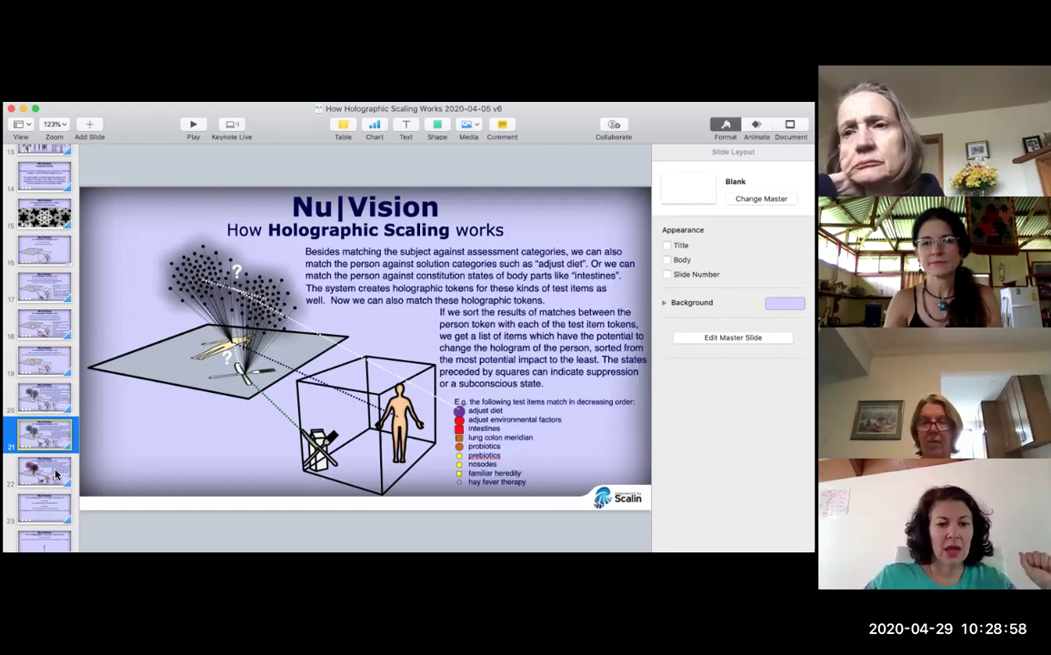
Step: Display slide 22, where 'intestines' merges with the point cloud for the Reconnect
left_click(56, 472)
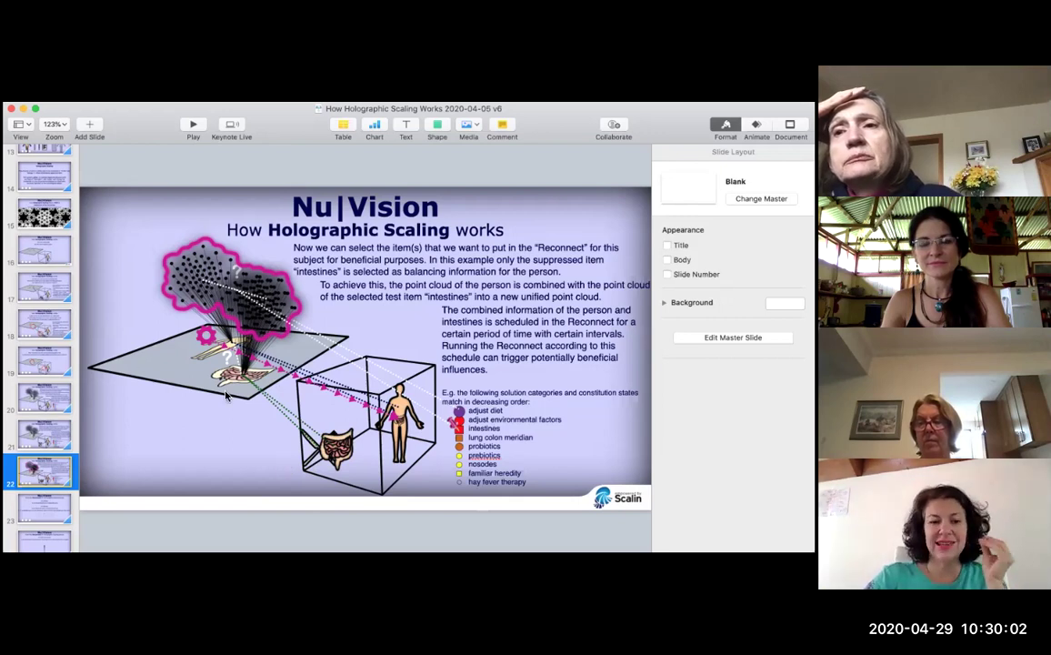
Step: Show slide 23's tree-branch Reconnect principle, then slide 24 with the animated tree
left_click(50, 510)
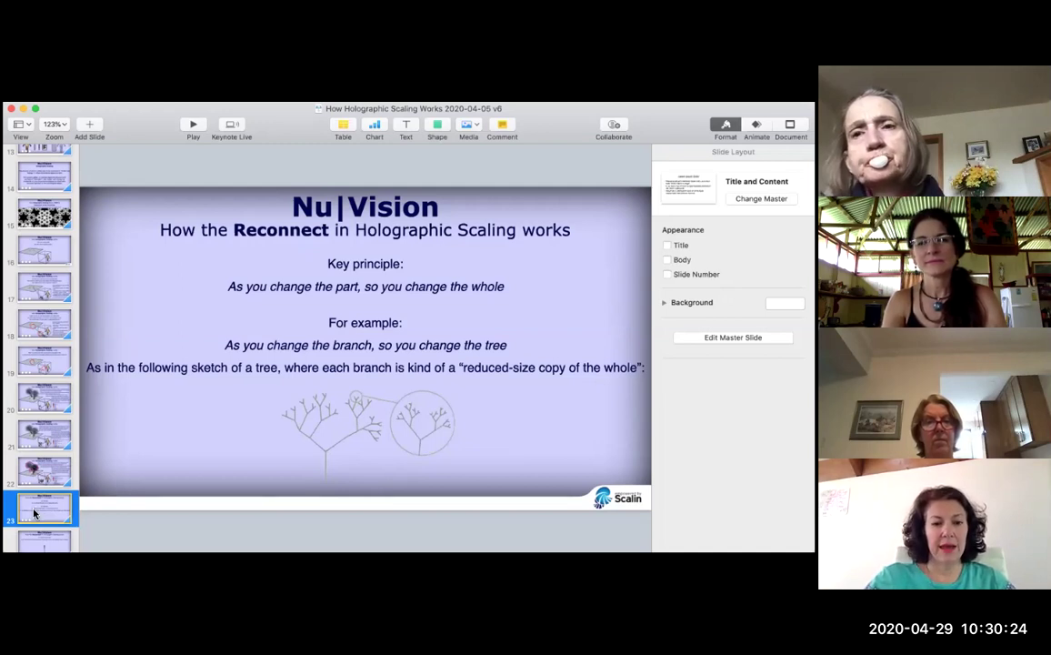
left_click(37, 542)
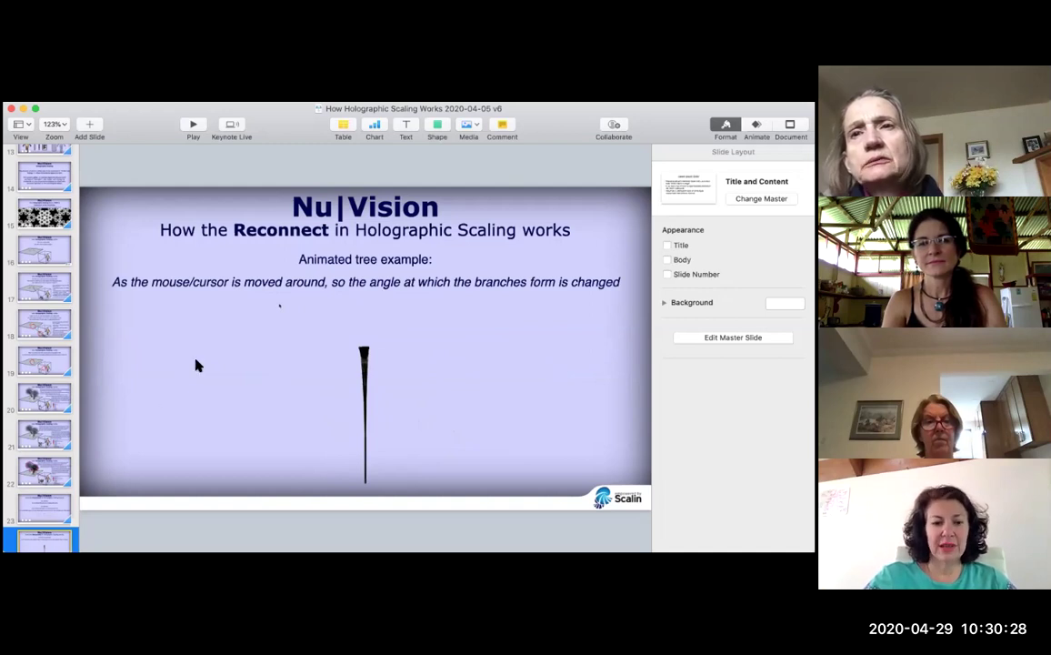
Step: Select the fractal tree movie on slide 24 and play it
left_click(368, 371)
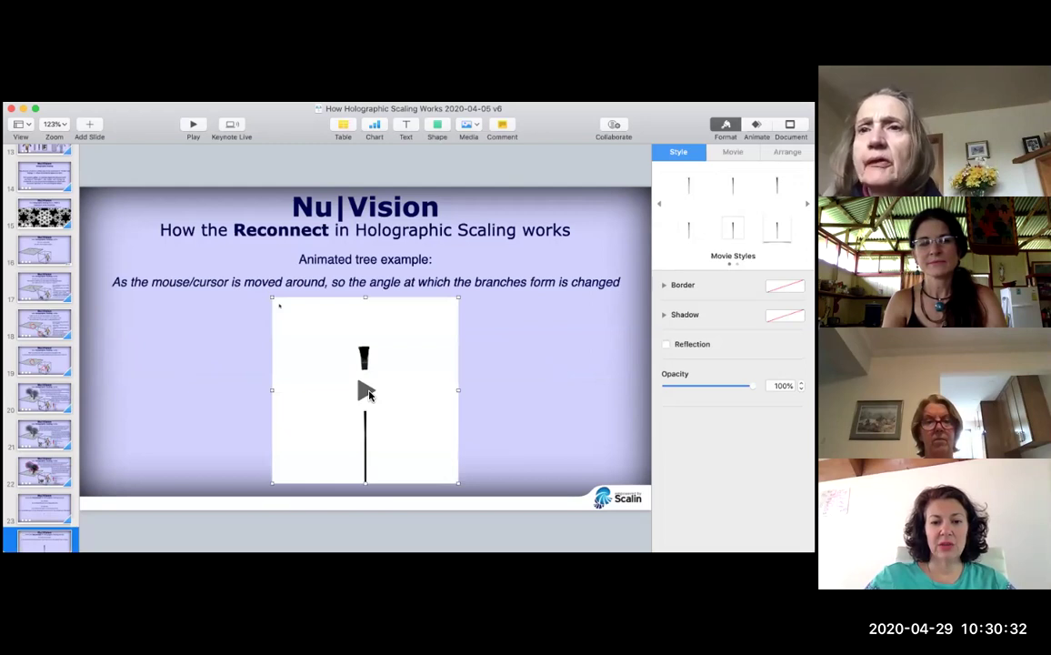
left_click(367, 391)
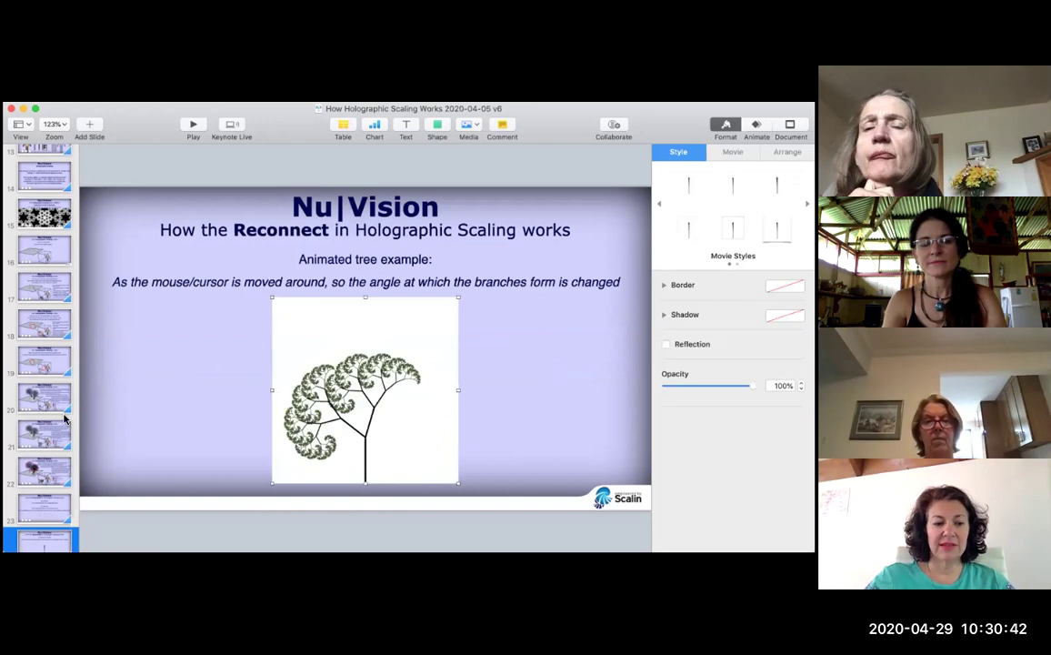
scroll(55, 436, "down", 2)
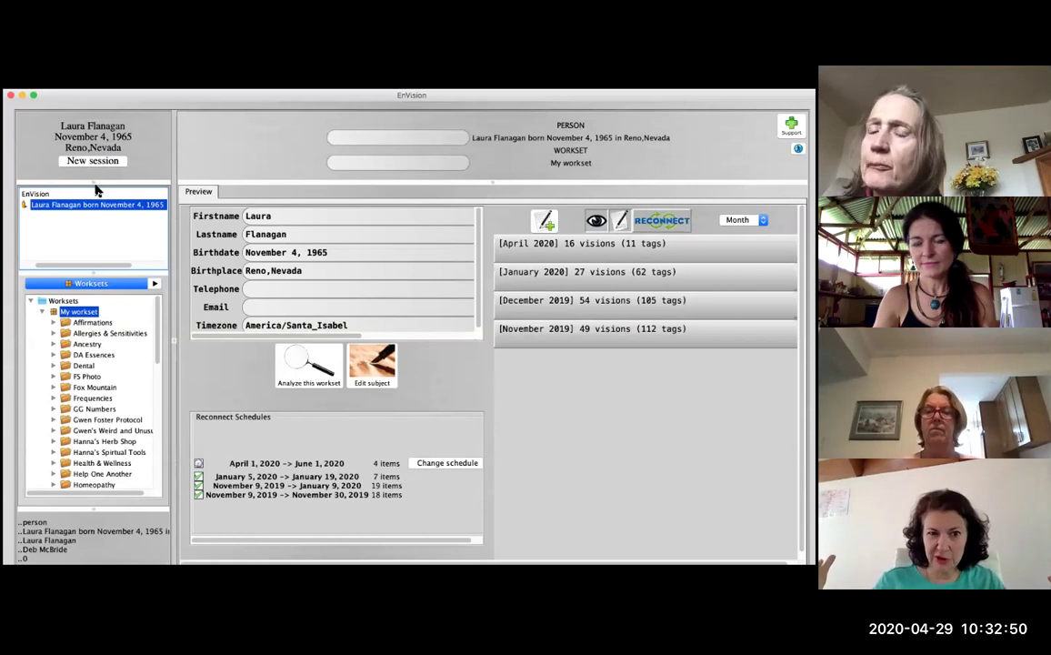
Step: Analyze the client's workset to list matching items such as 'Lumbago Point' and 'Diacetone Alcohol'
left_click(297, 386)
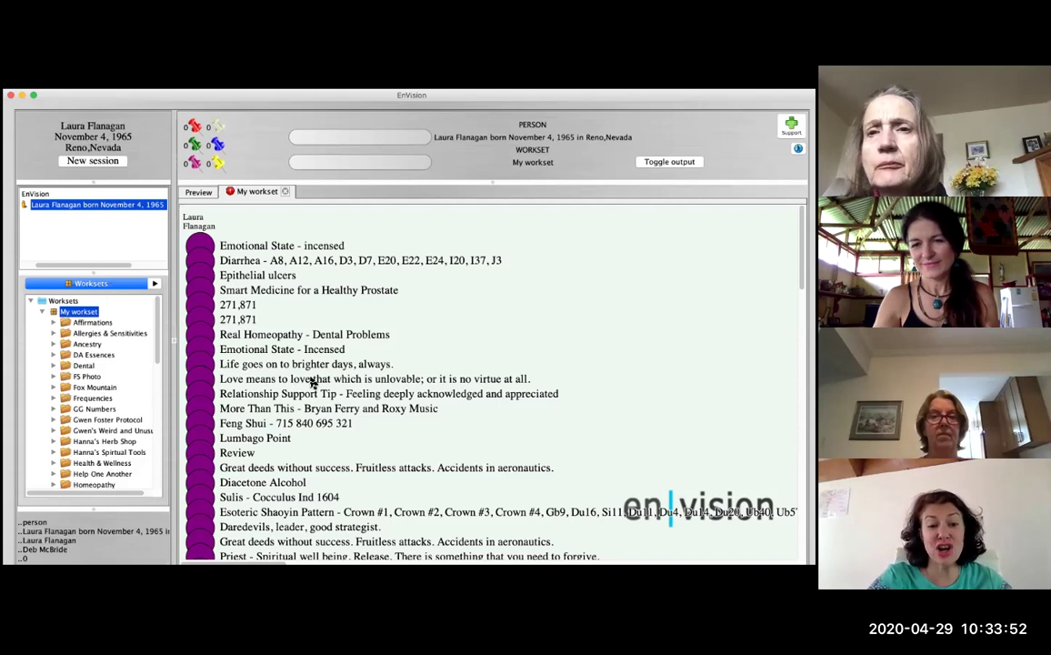
mouse_move(312, 383)
scroll(312, 383, "down", 6)
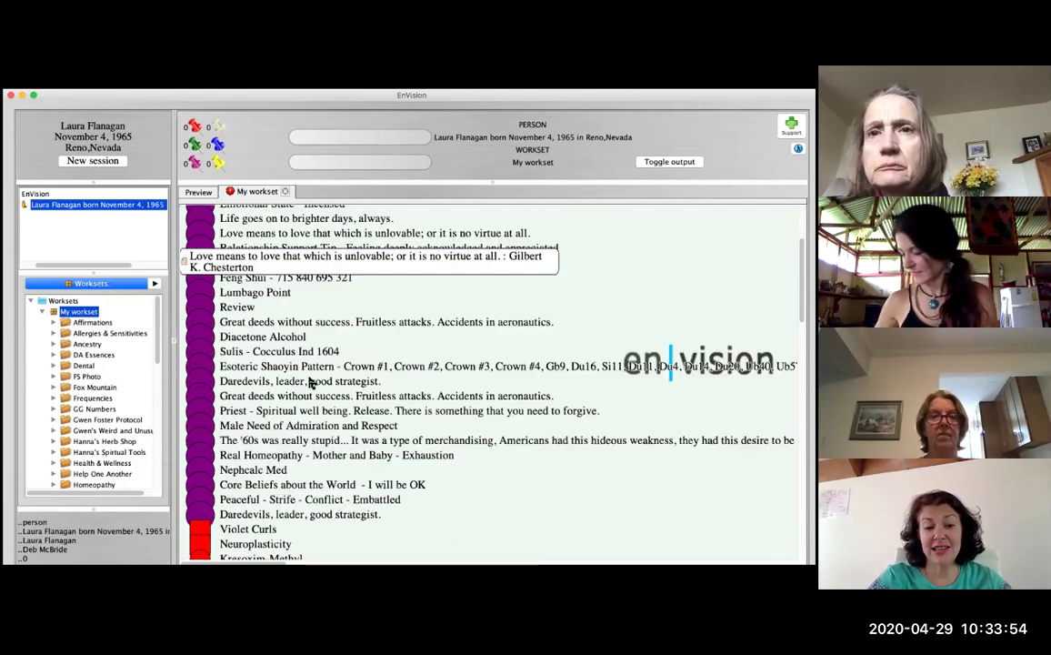
scroll(311, 380, "down", 3)
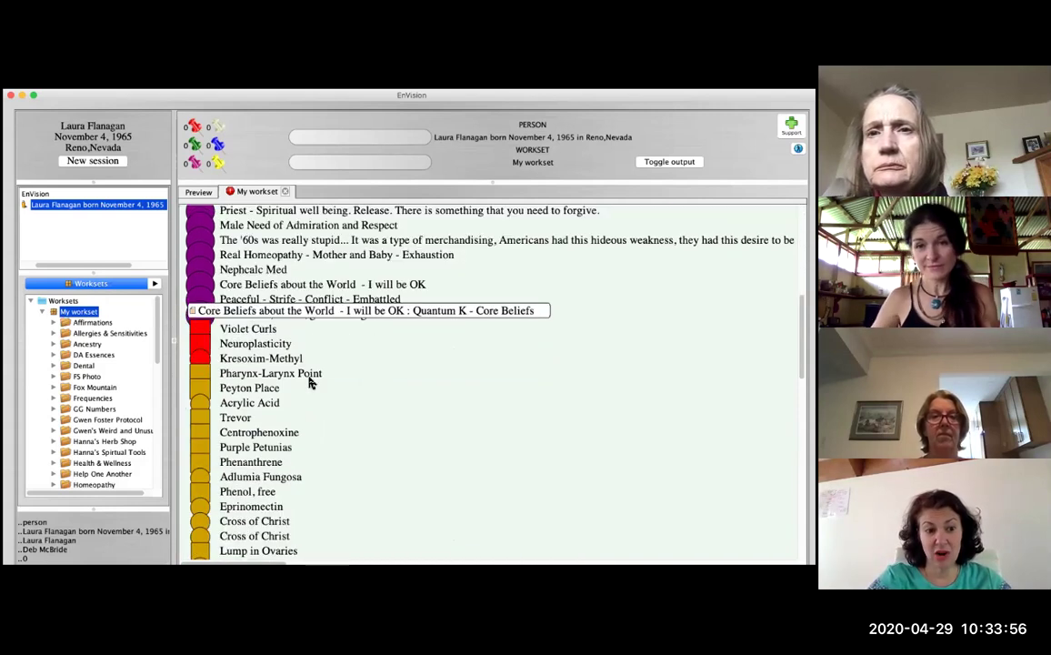
scroll(312, 381, "up", 4)
scroll(219, 294, "up", 5)
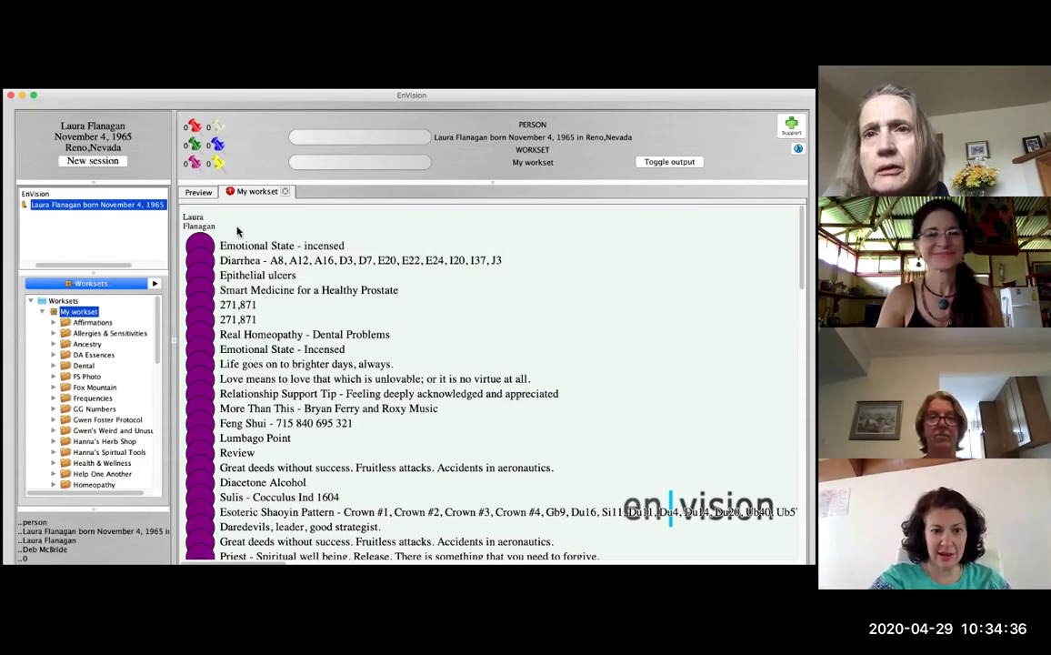
scroll(241, 234, "down", 4)
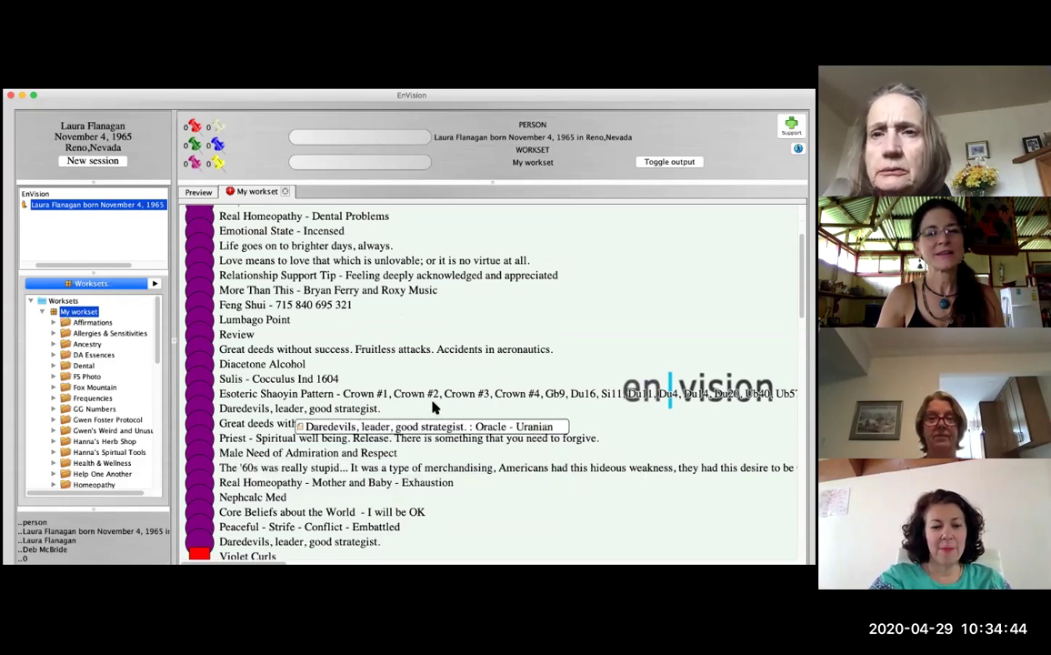
scroll(434, 408, "down", 1)
scroll(434, 409, "up", 10)
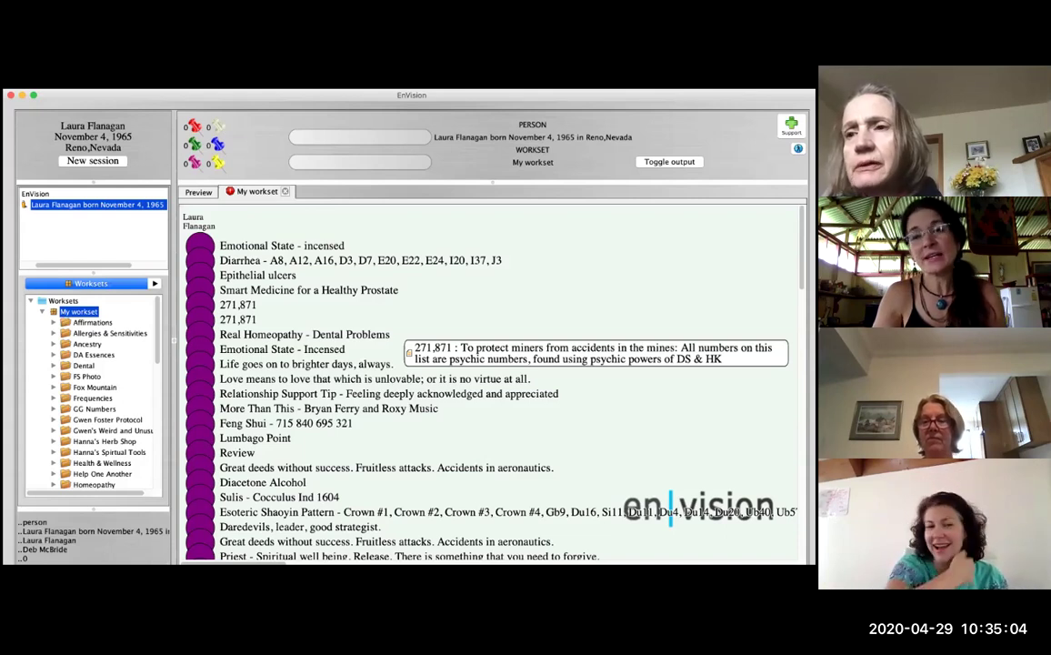
mouse_move(561, 295)
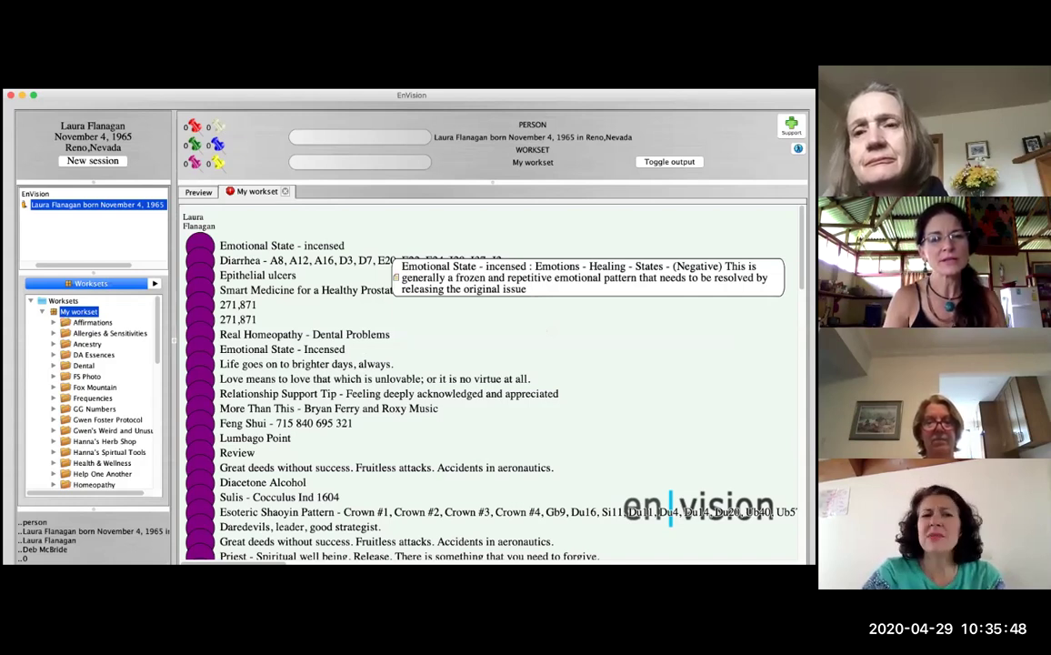
mouse_move(552, 359)
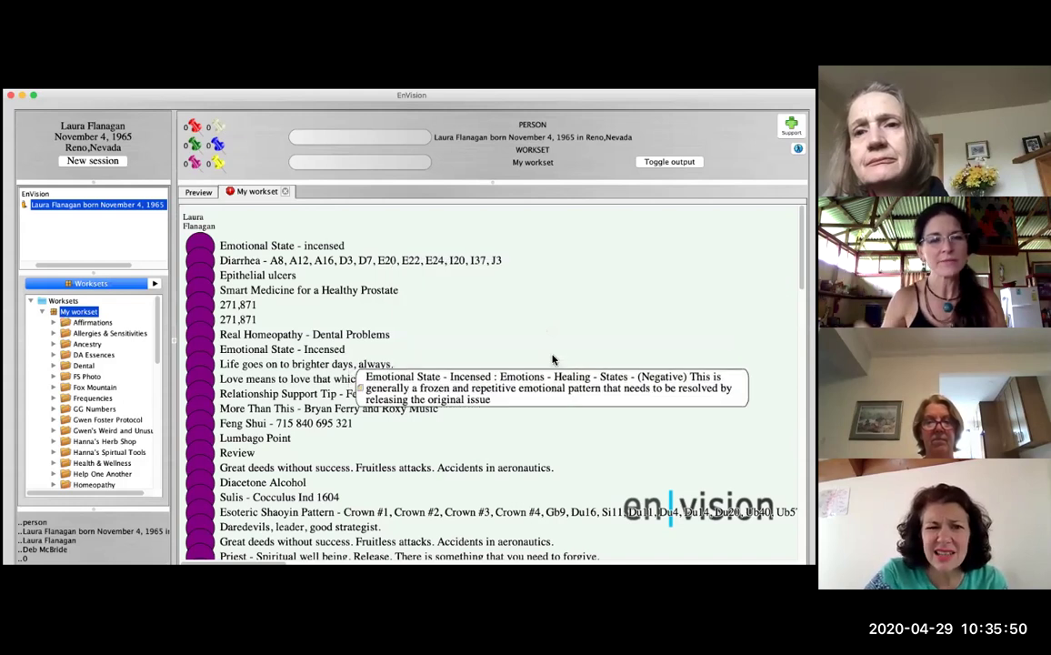
scroll(552, 359, "down", 3)
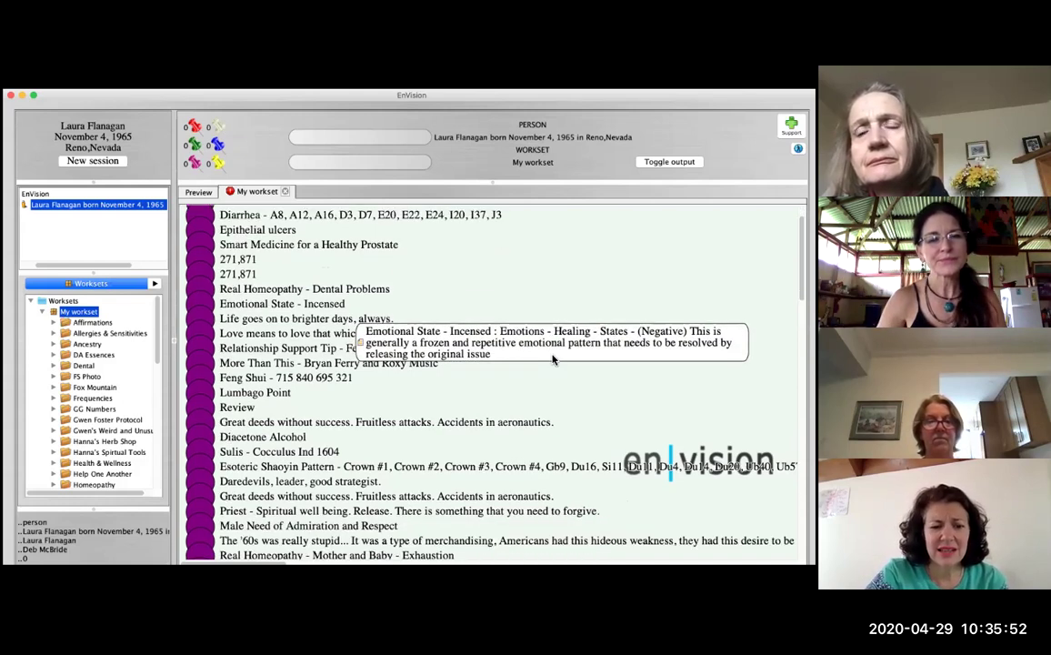
scroll(552, 359, "down", 8)
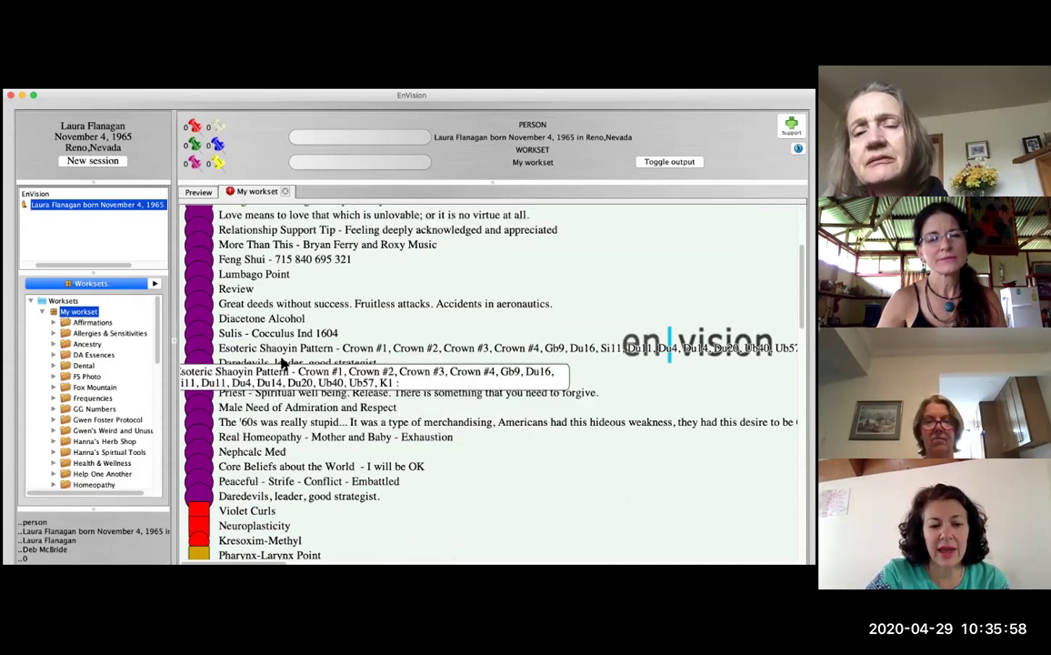
scroll(264, 382, "down", 4)
scroll(259, 427, "down", 4)
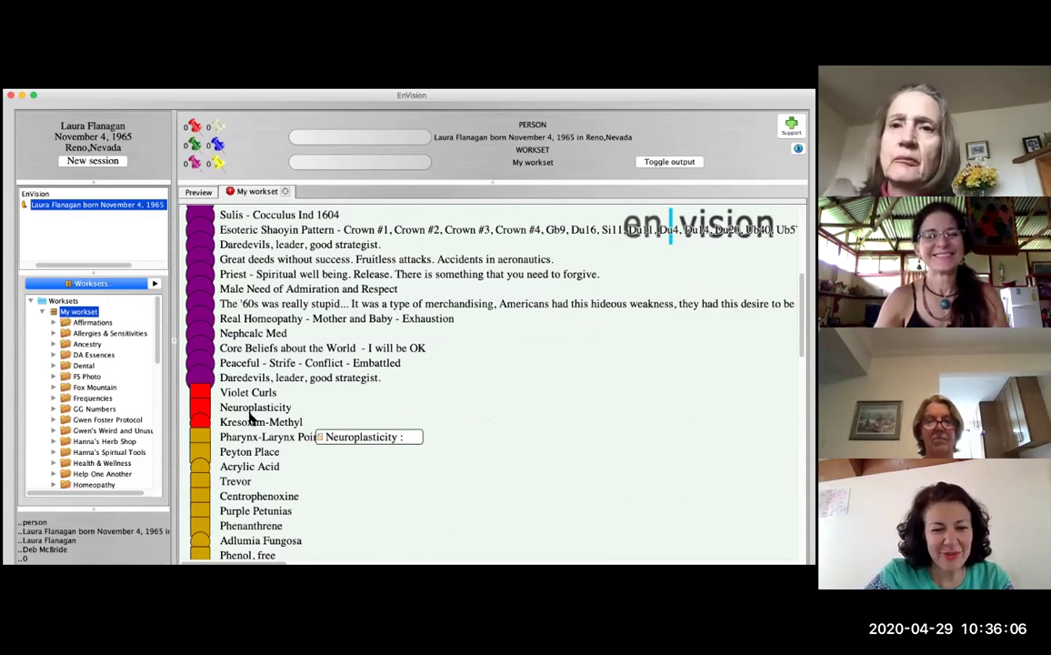
scroll(252, 416, "down", 3)
scroll(252, 416, "down", 5)
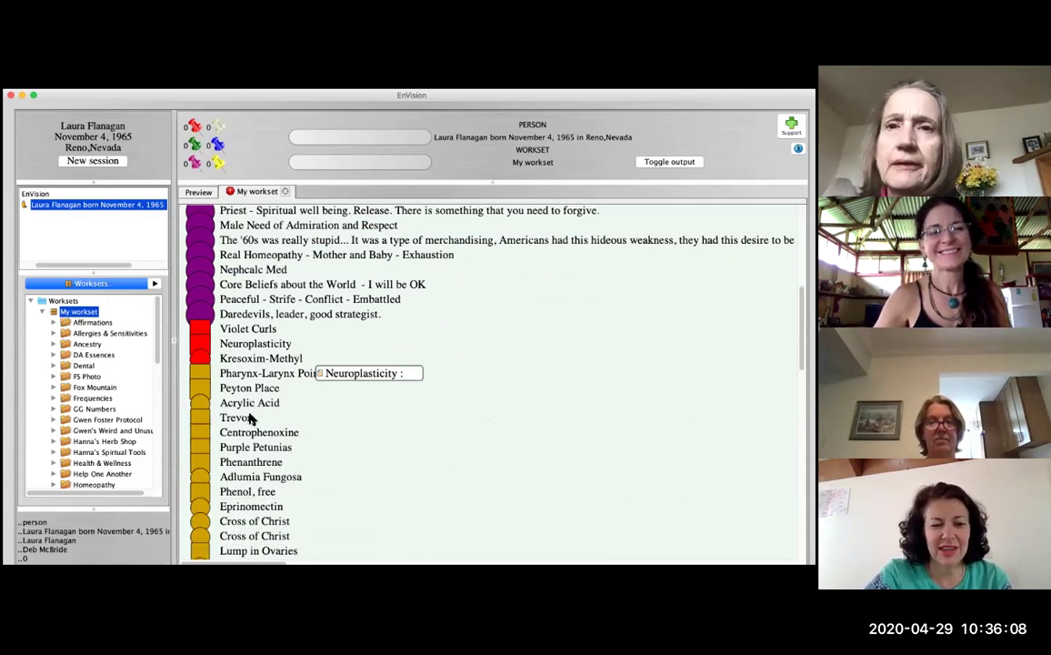
scroll(252, 416, "down", 6)
scroll(252, 417, "down", 3)
scroll(251, 417, "down", 1)
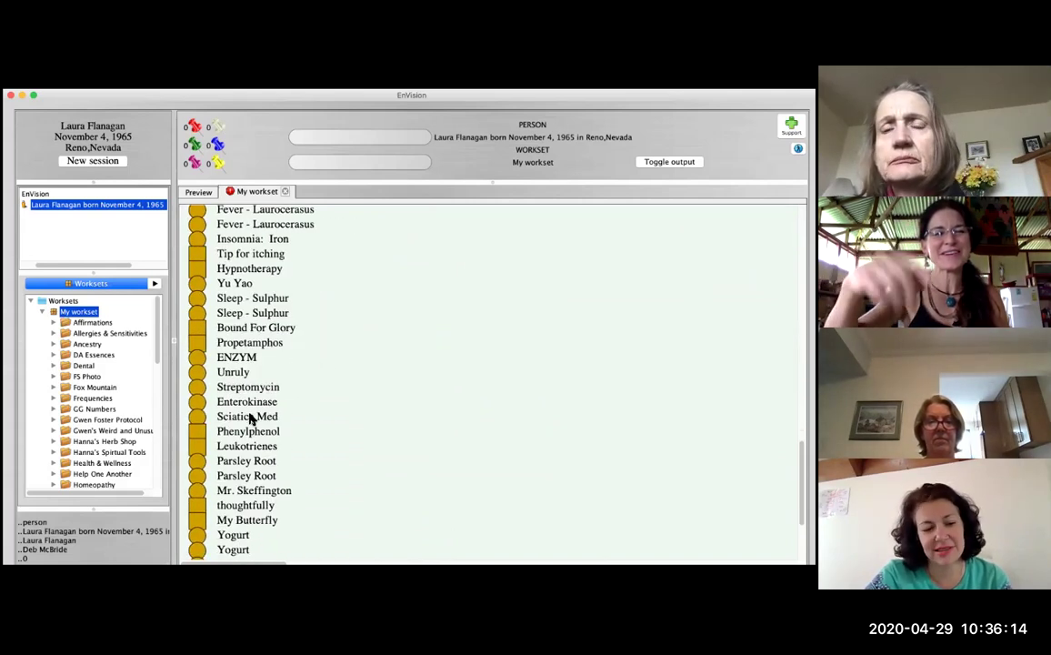
scroll(252, 416, "up", 7)
scroll(252, 417, "up", 1)
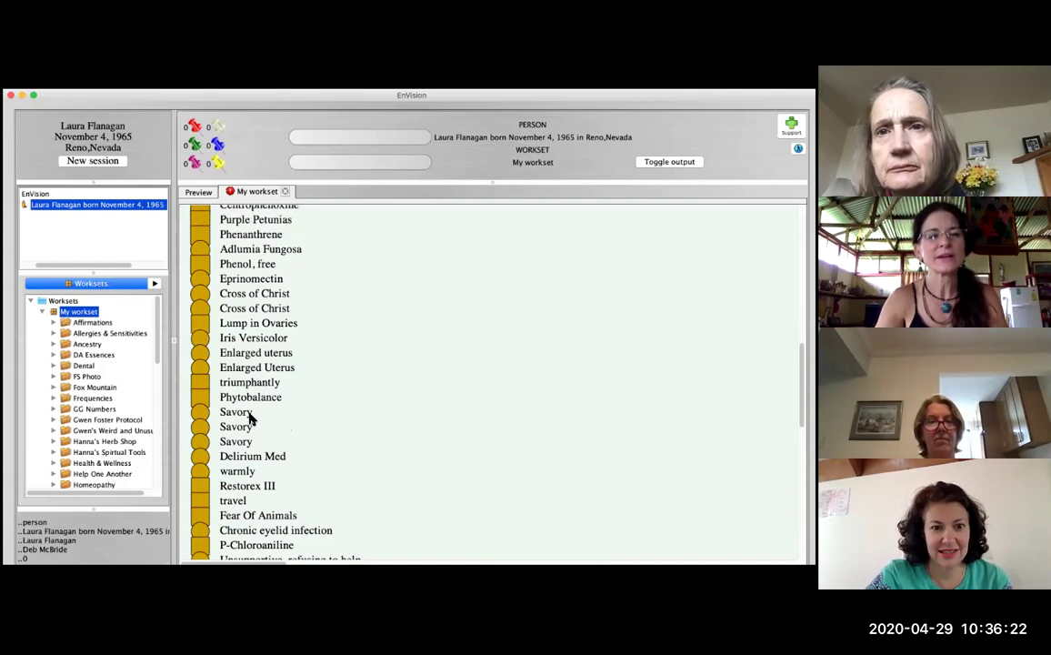
scroll(252, 417, "up", 5)
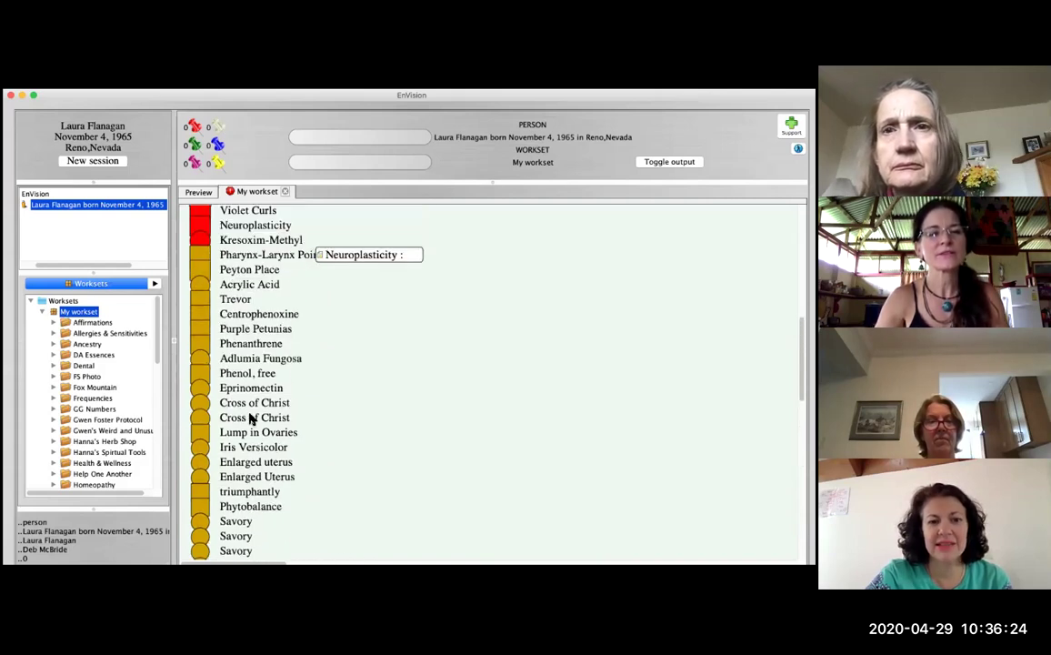
mouse_move(266, 271)
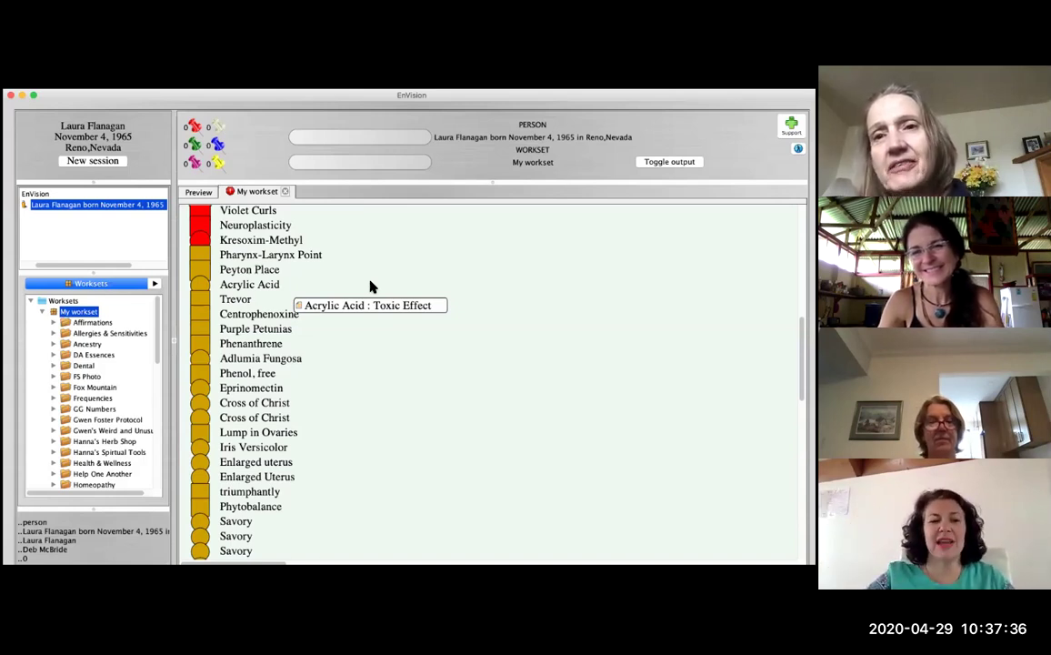
mouse_move(259, 276)
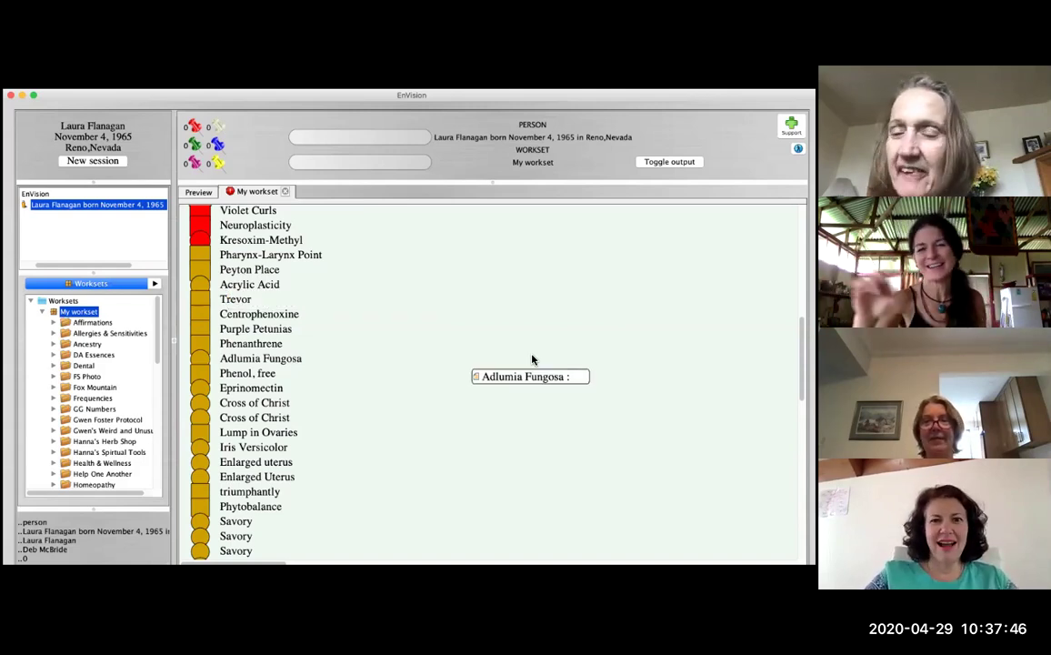
Step: Scroll up and then down through the My workset item list
scroll(490, 360, "up", 3)
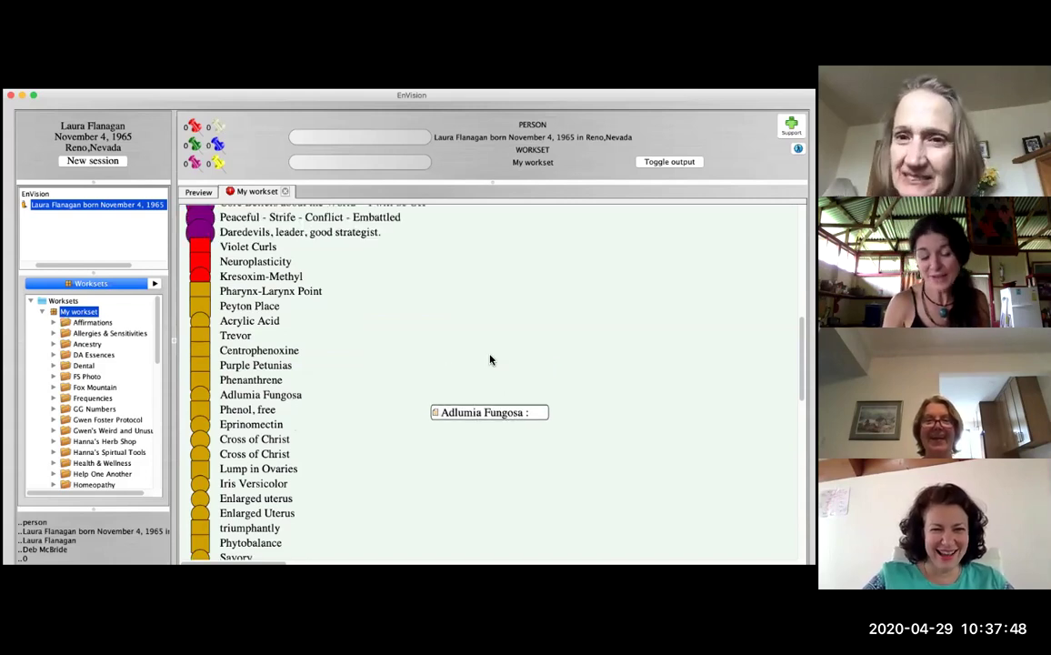
scroll(491, 360, "up", 10)
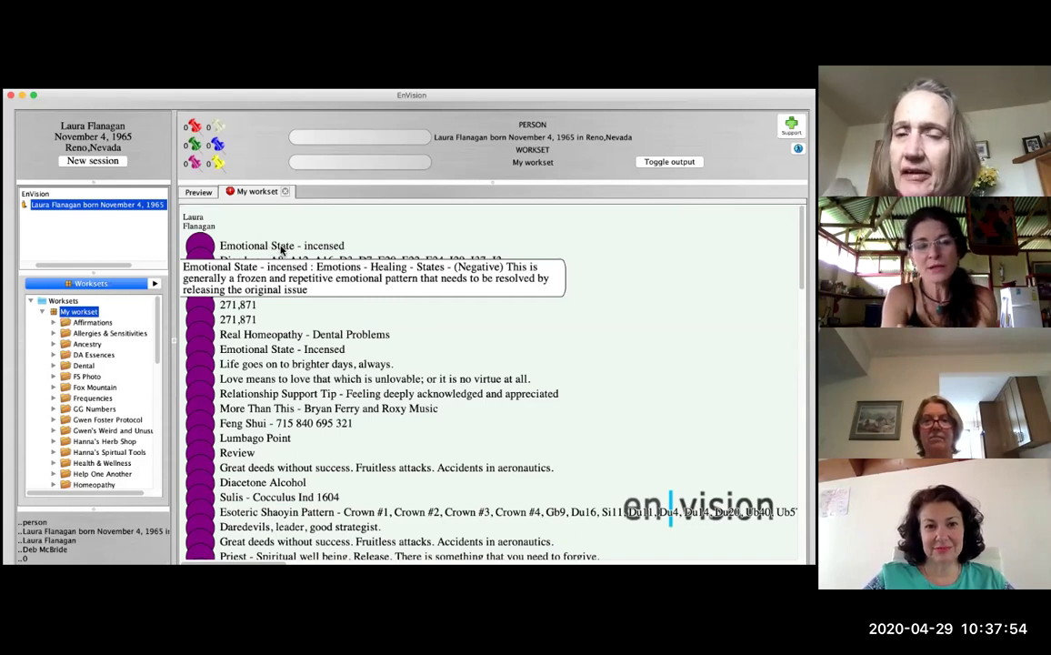
scroll(348, 283, "down", 2)
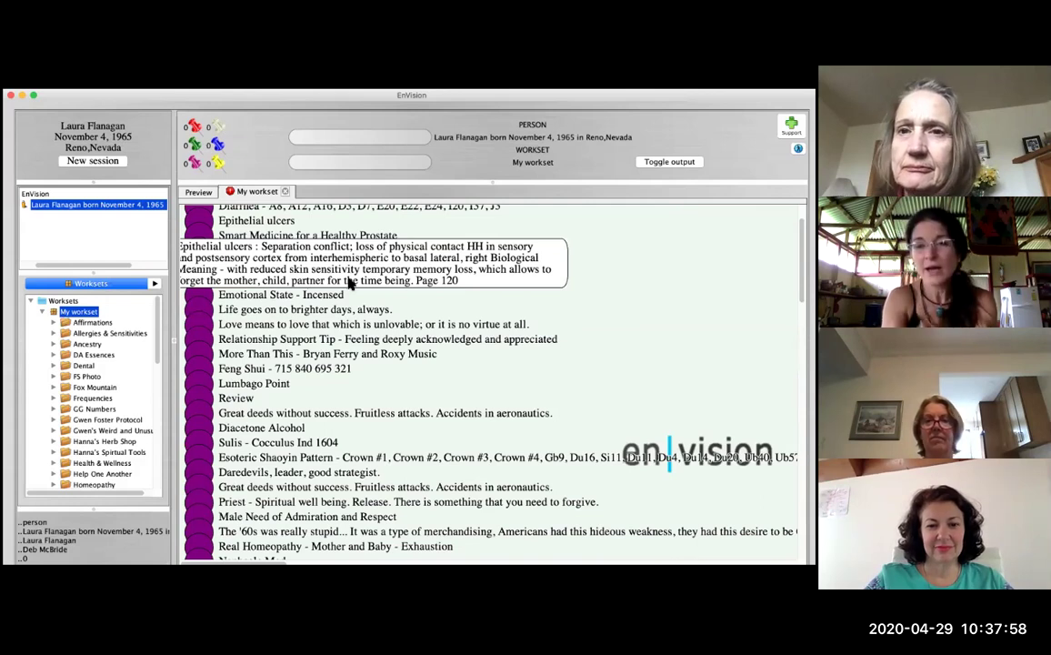
scroll(348, 283, "down", 1)
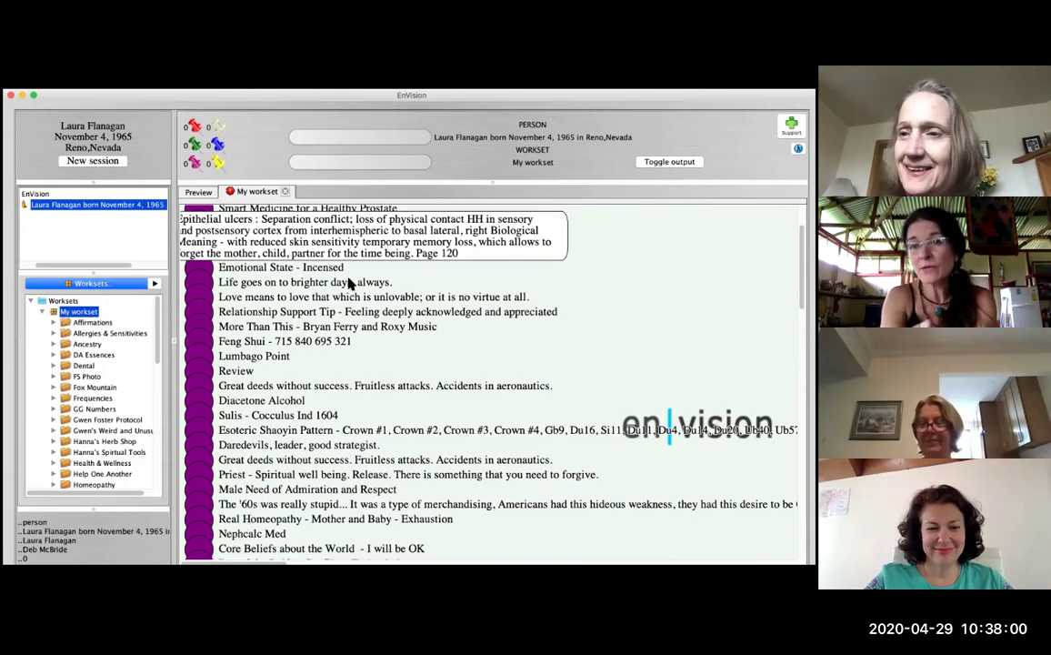
scroll(348, 284, "down", 1)
scroll(349, 284, "down", 4)
scroll(349, 284, "down", 1)
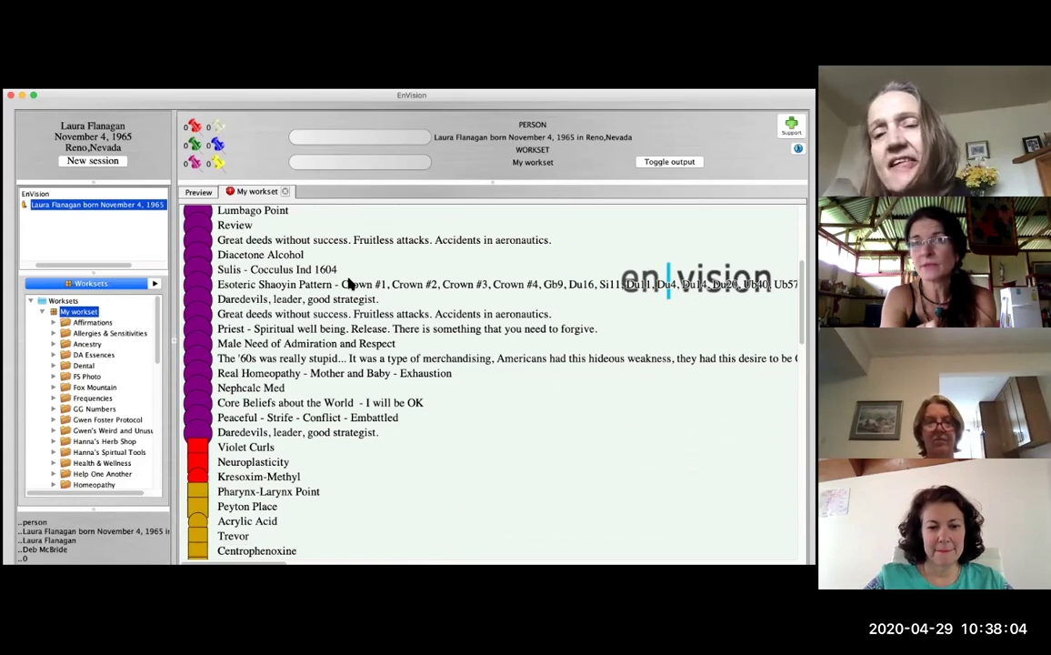
scroll(348, 284, "down", 3)
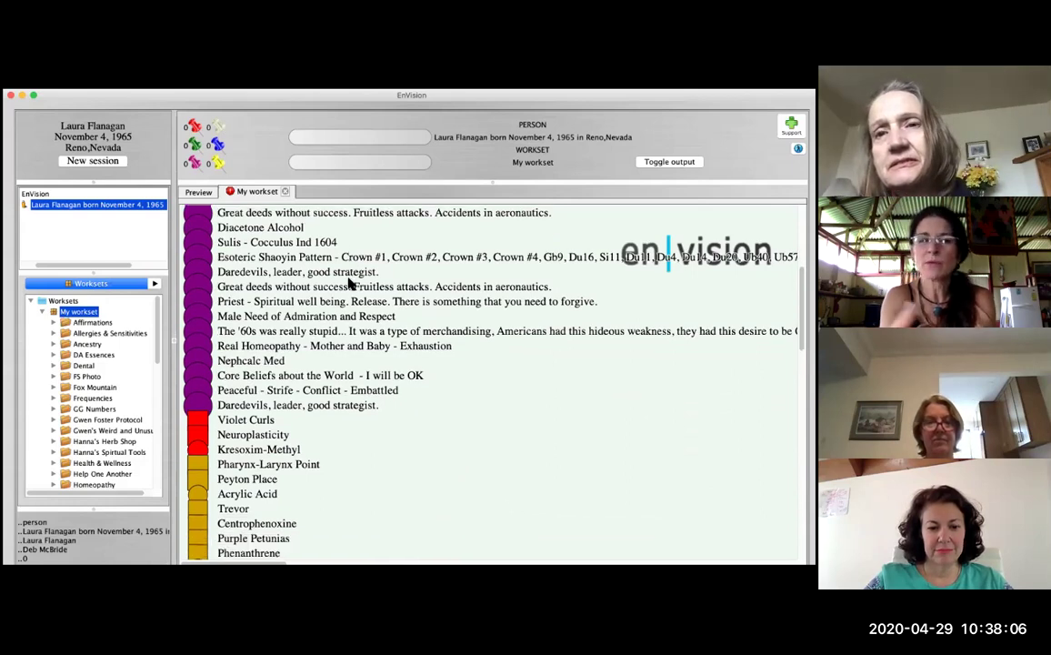
scroll(348, 284, "down", 1)
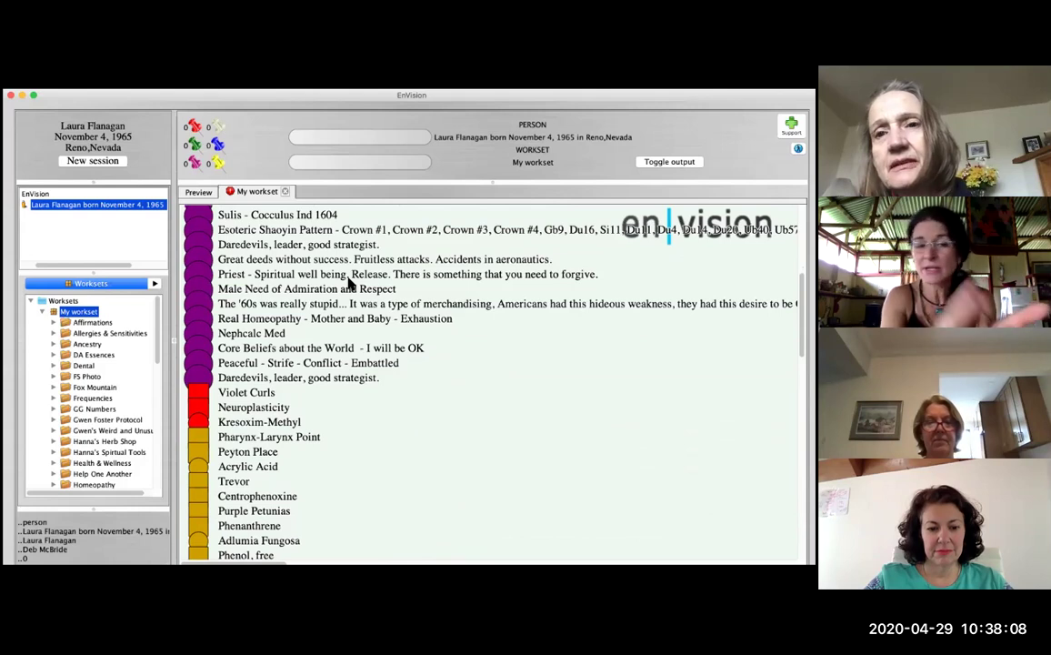
scroll(348, 283, "down", 5)
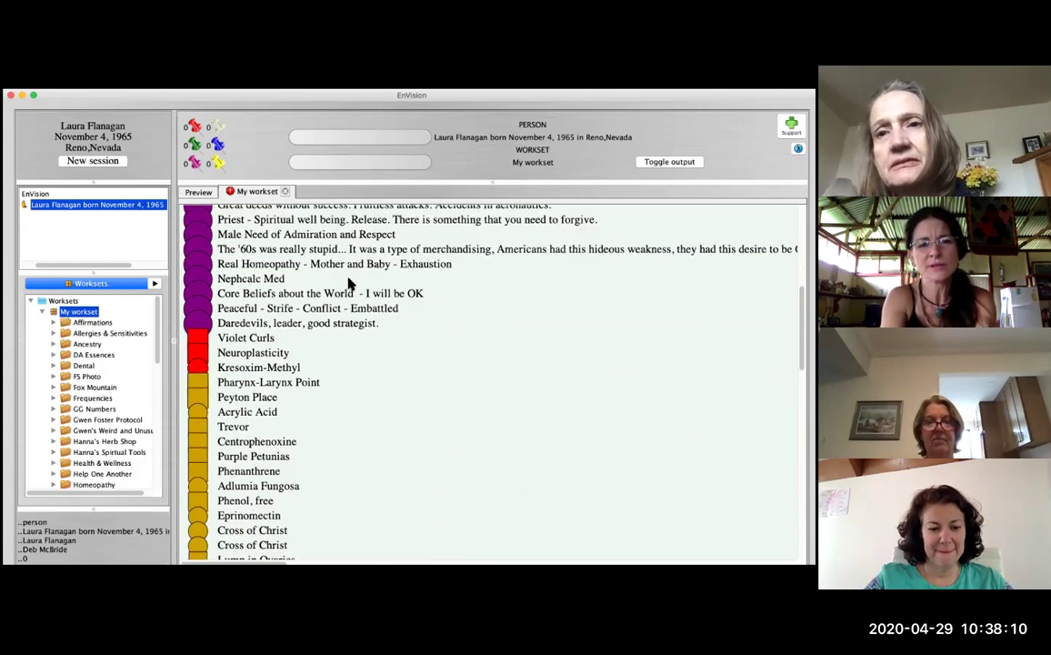
scroll(348, 284, "down", 1)
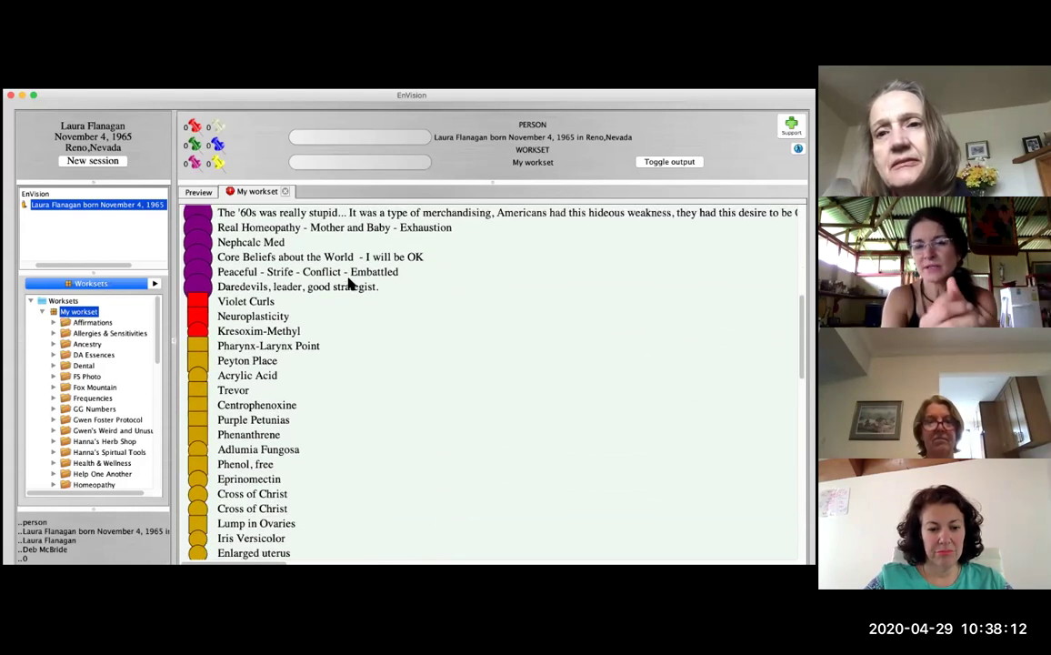
scroll(349, 284, "down", 14)
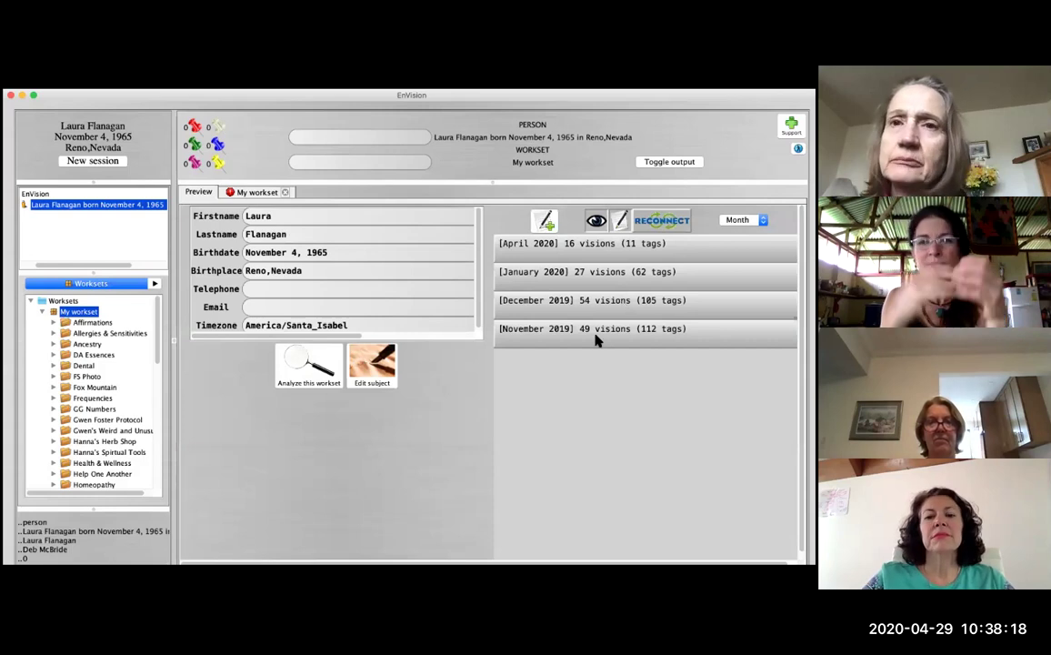
Step: Expand December 2019 and retrieve the 09/12/2019 22:02:09 Psychology & Emotions vision
left_click(589, 315)
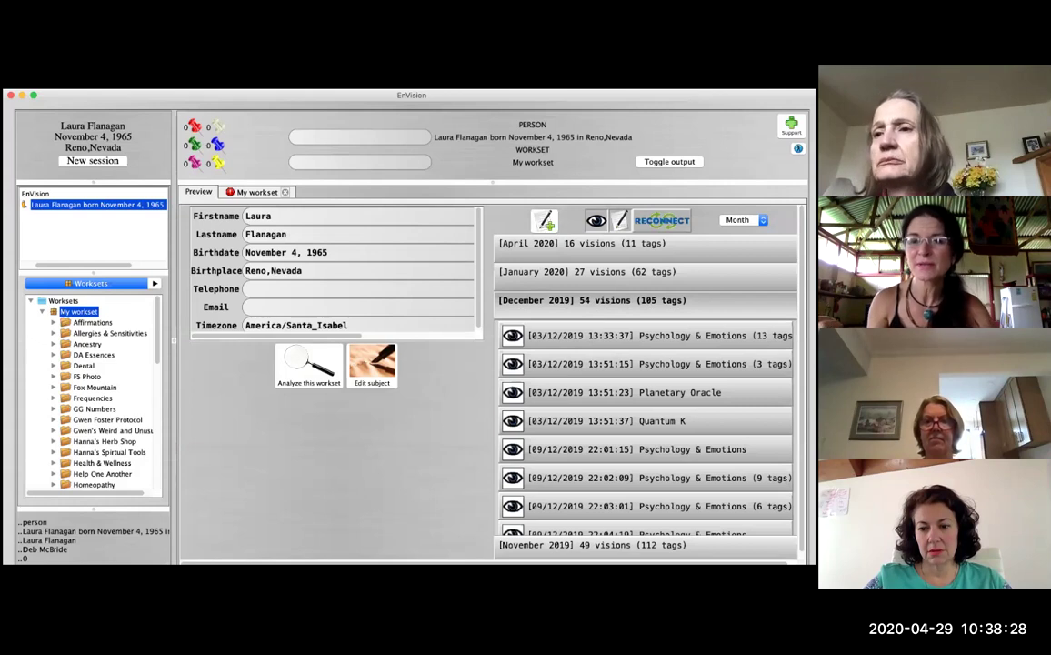
left_click(646, 364)
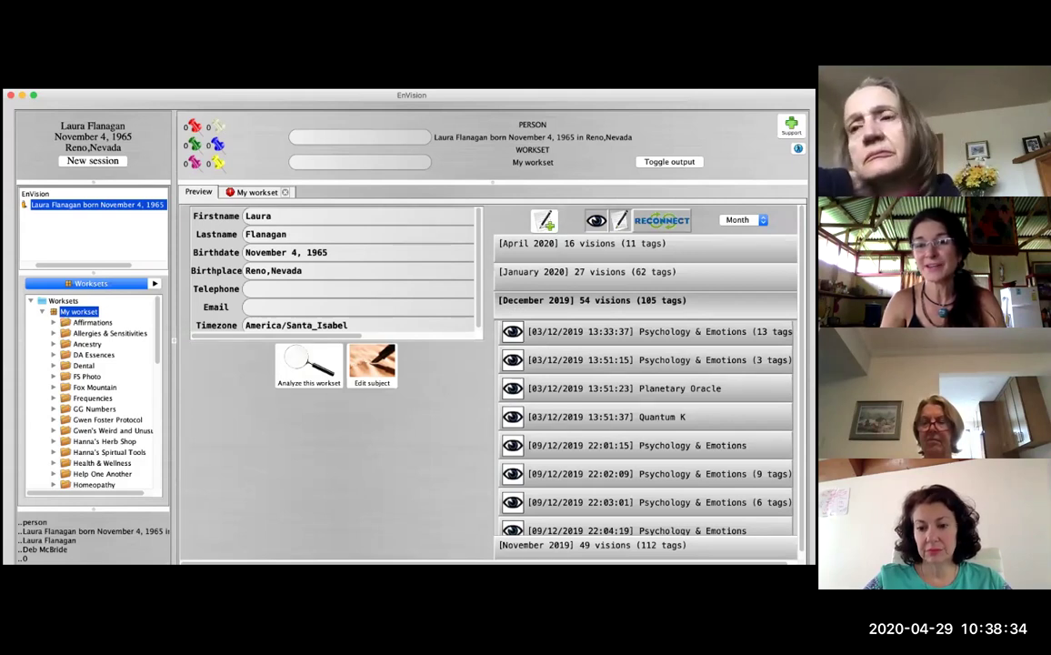
left_click(621, 482)
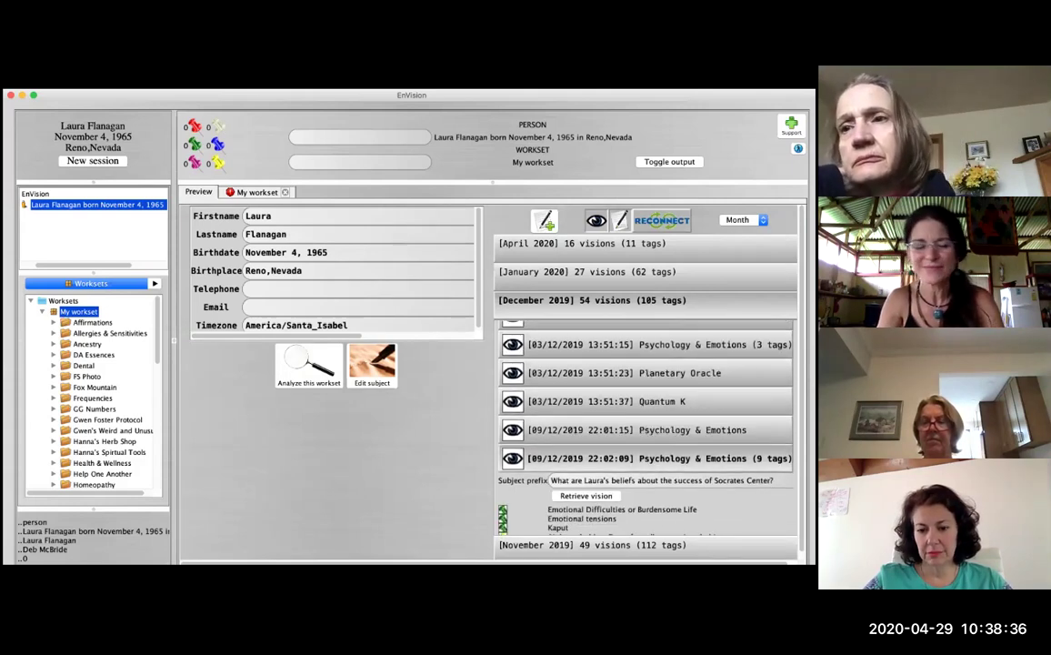
left_click(591, 497)
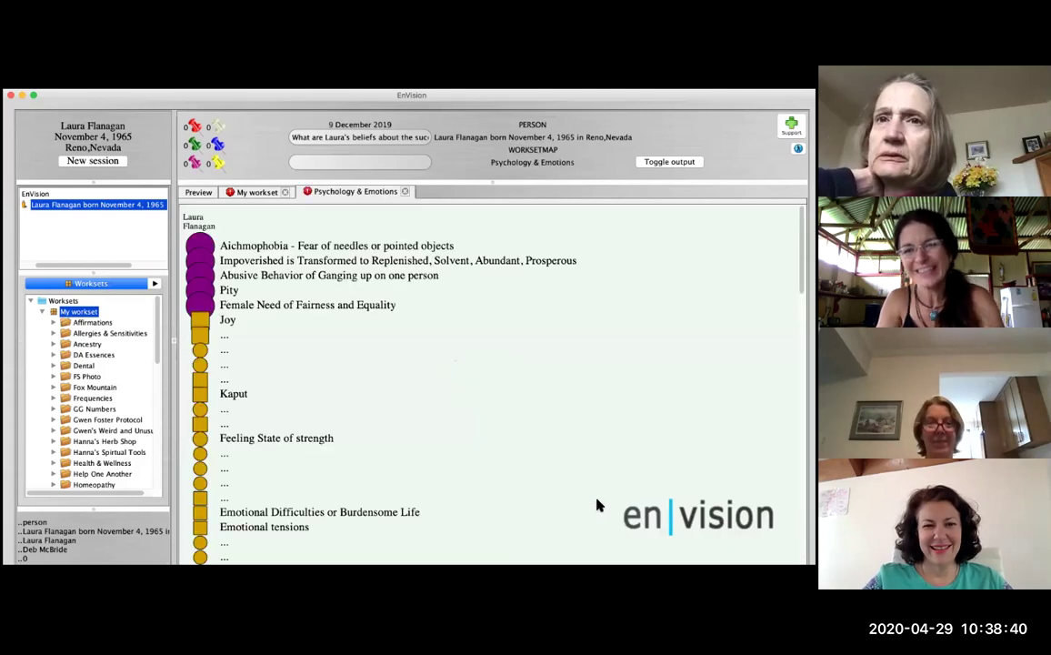
Step: Move the EnVision program window slightly lower on the screen
mouse_move(544, 309)
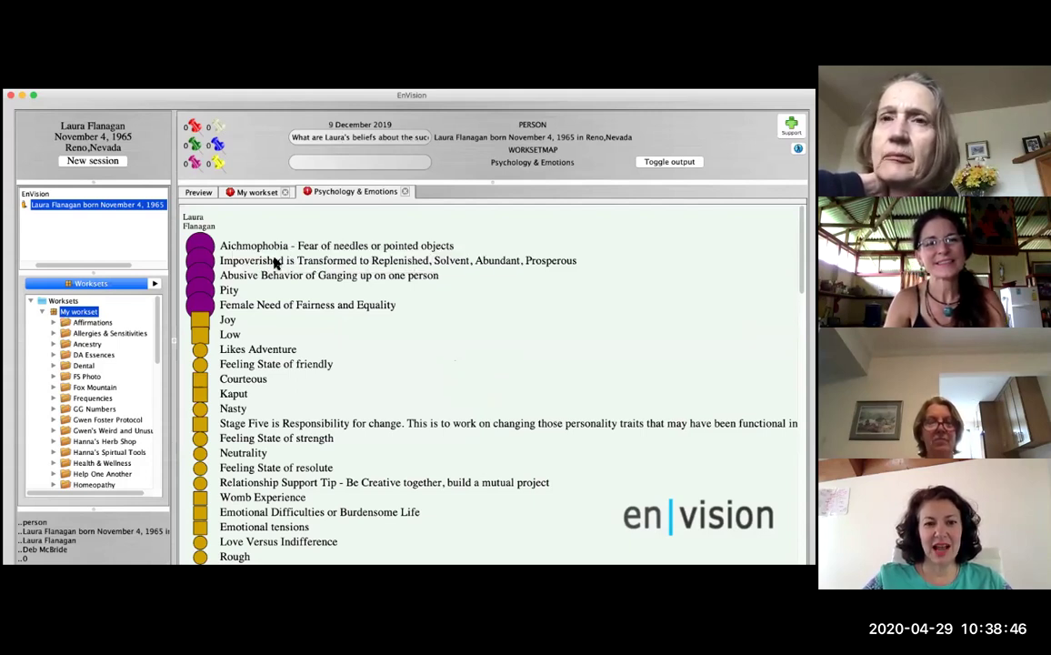
mouse_move(419, 356)
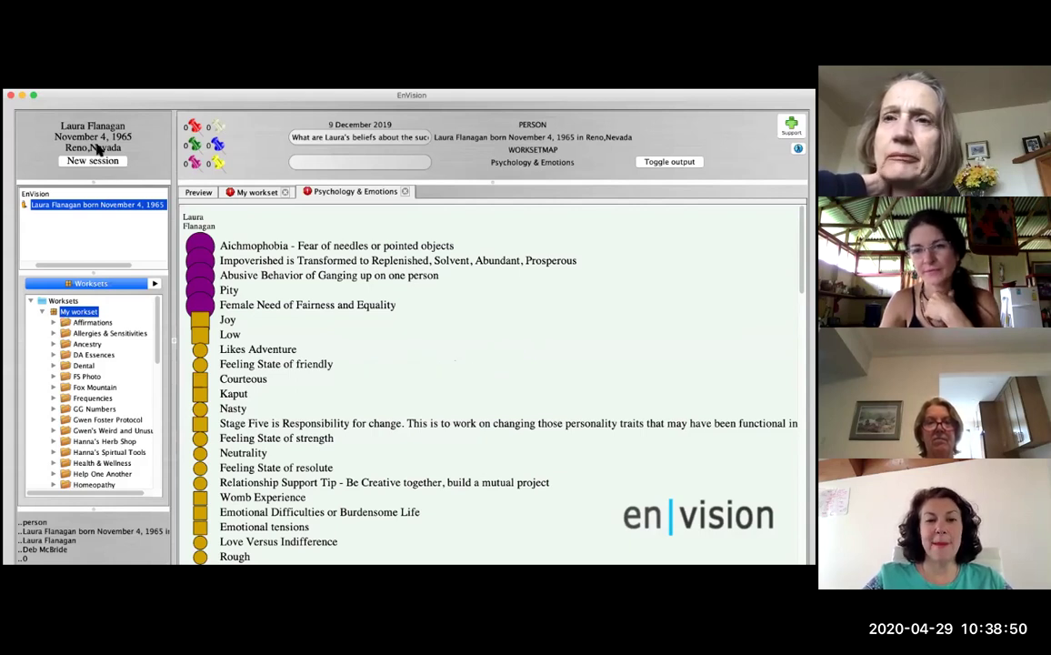
mouse_move(101, 99)
left_mouse_down()
mouse_move(102, 131)
mouse_move(101, 98)
left_mouse_up()
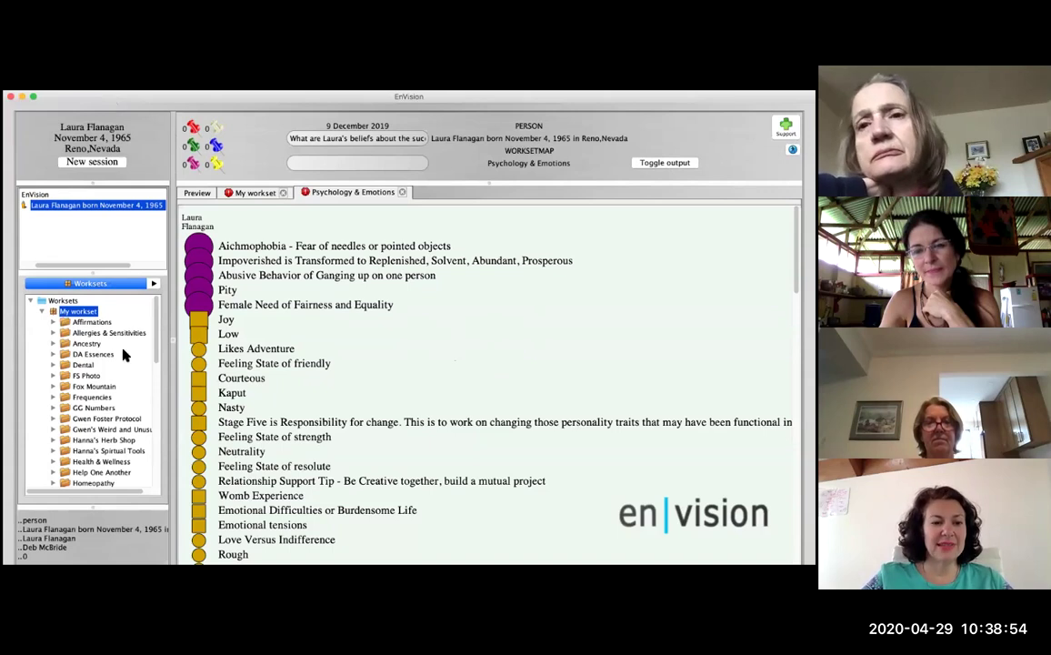
Step: From the person's preview, pick Psychology & Emotions in the Worksets tree and analyze it anew
left_click(194, 194)
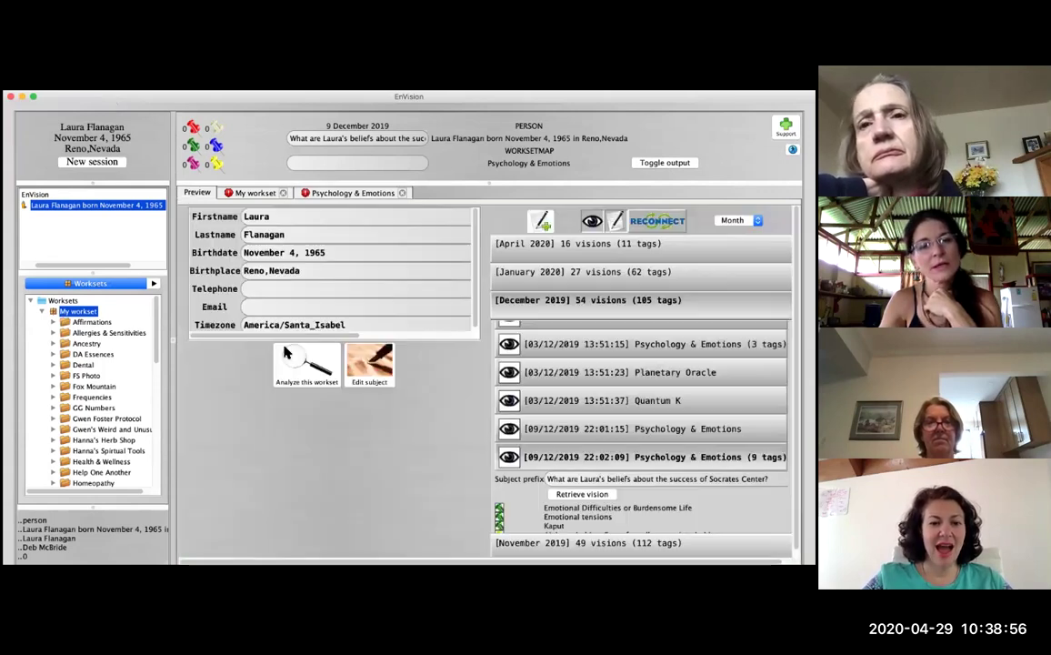
scroll(65, 385, "down", 10)
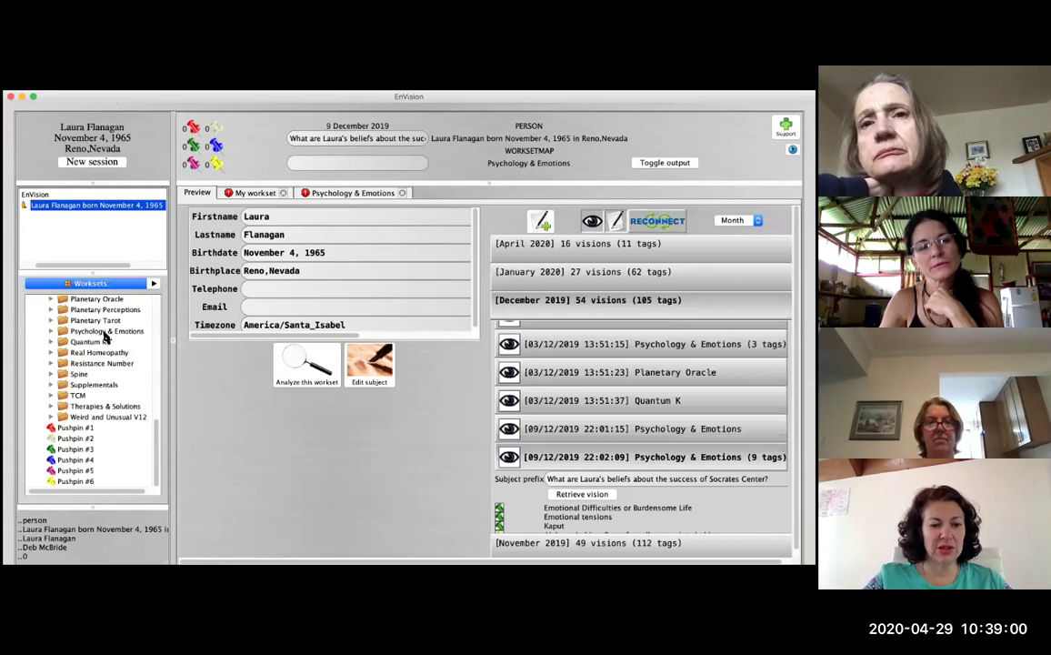
left_click(105, 331)
left_click(215, 363)
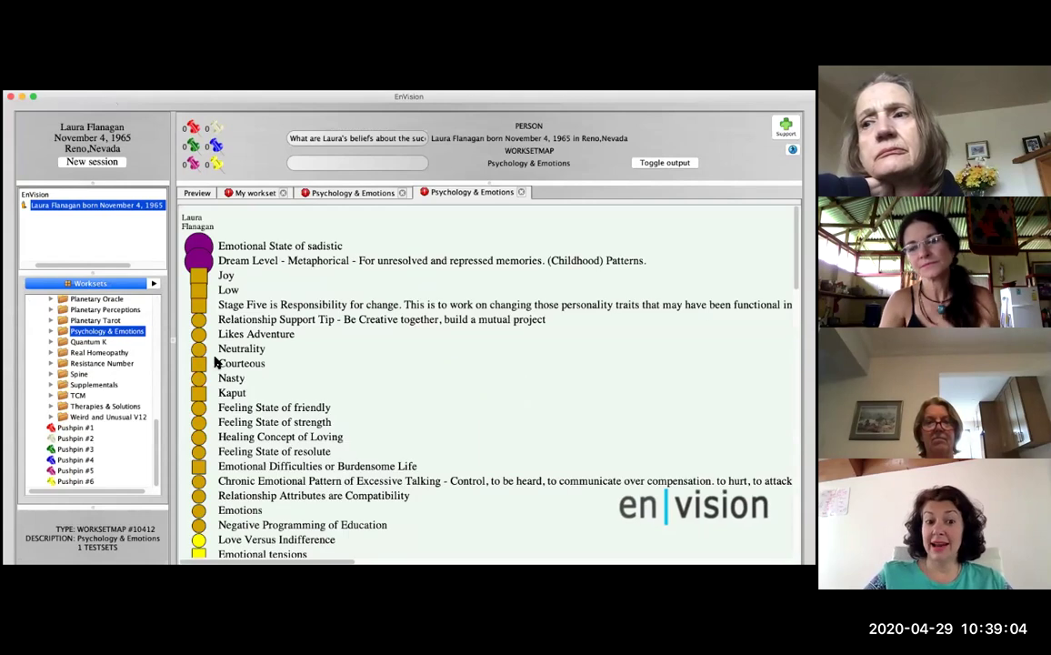
Step: Flip between the 9 December 2019 and 28 April 2020 Psychology & Emotions lists, ending on 28 April
left_click(375, 196)
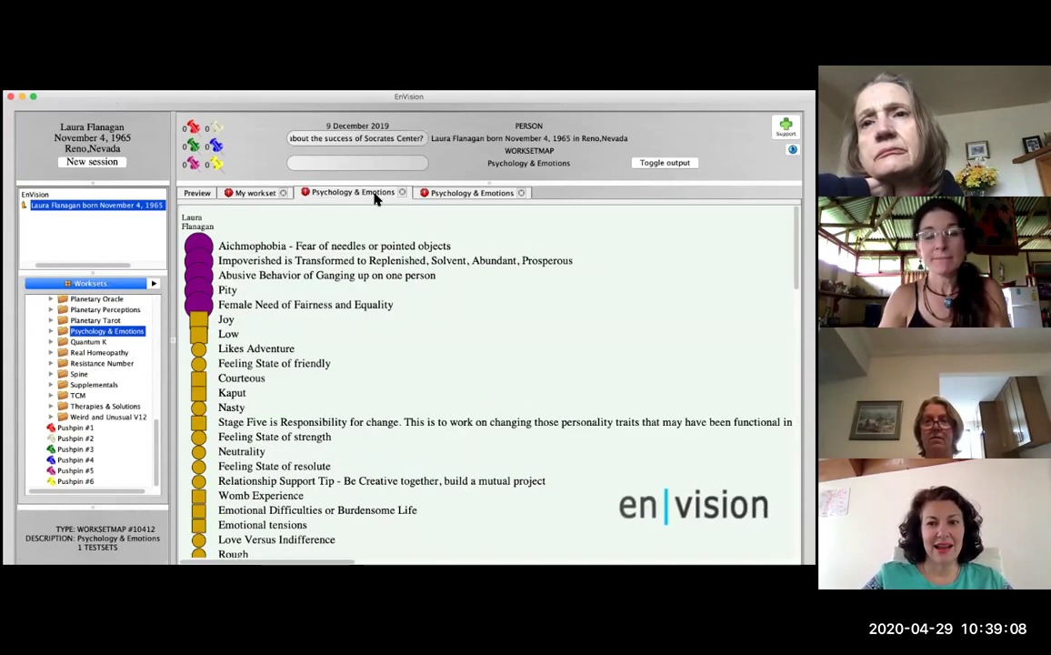
left_click(464, 193)
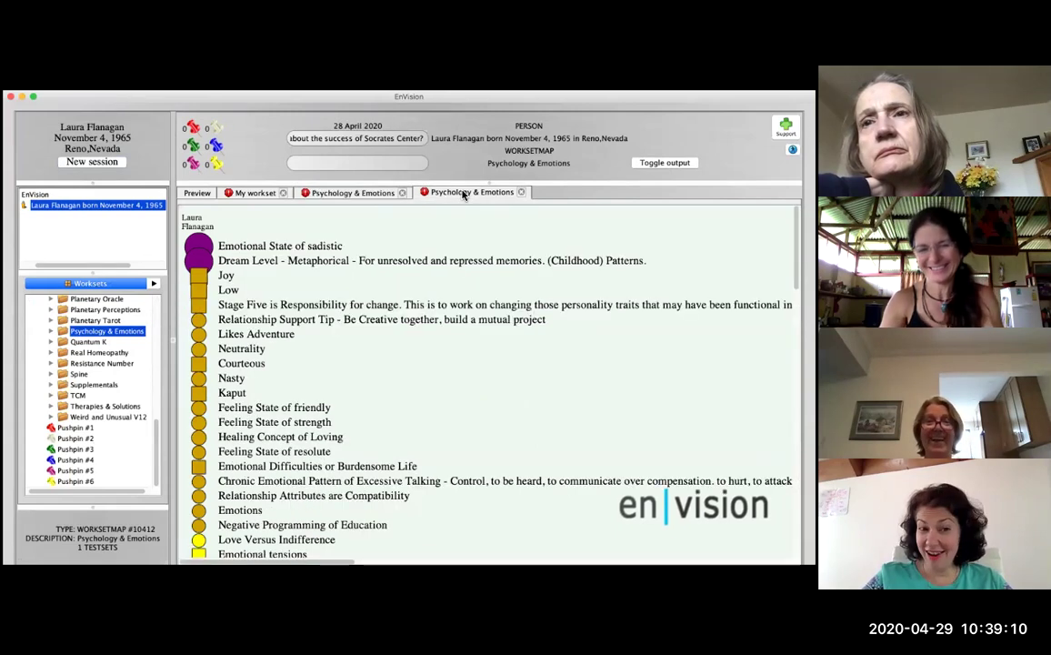
left_click(387, 197)
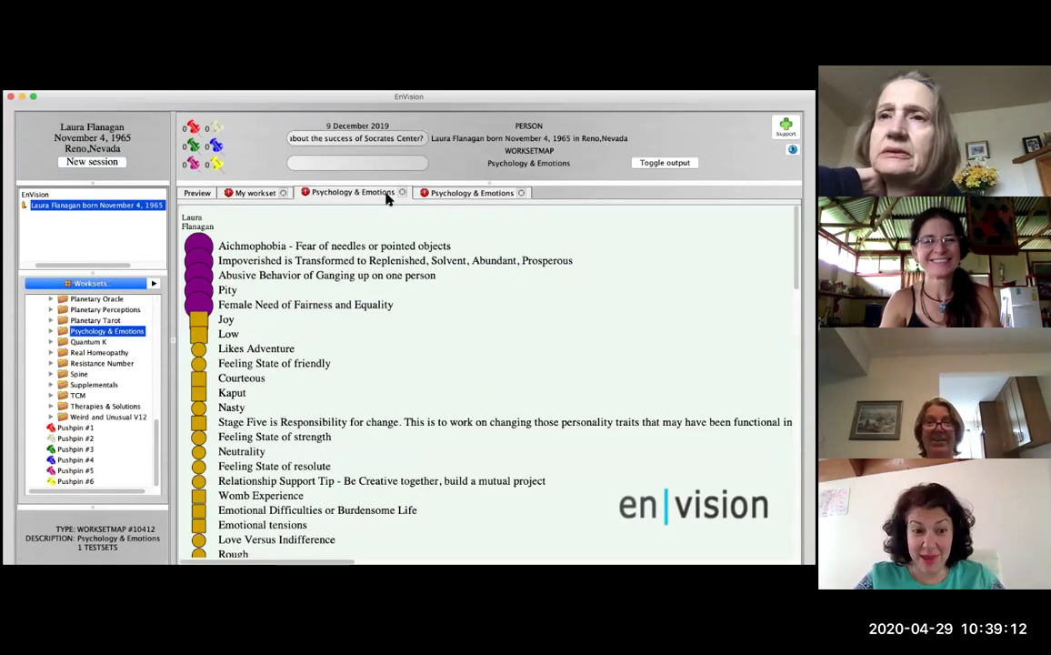
left_click(462, 194)
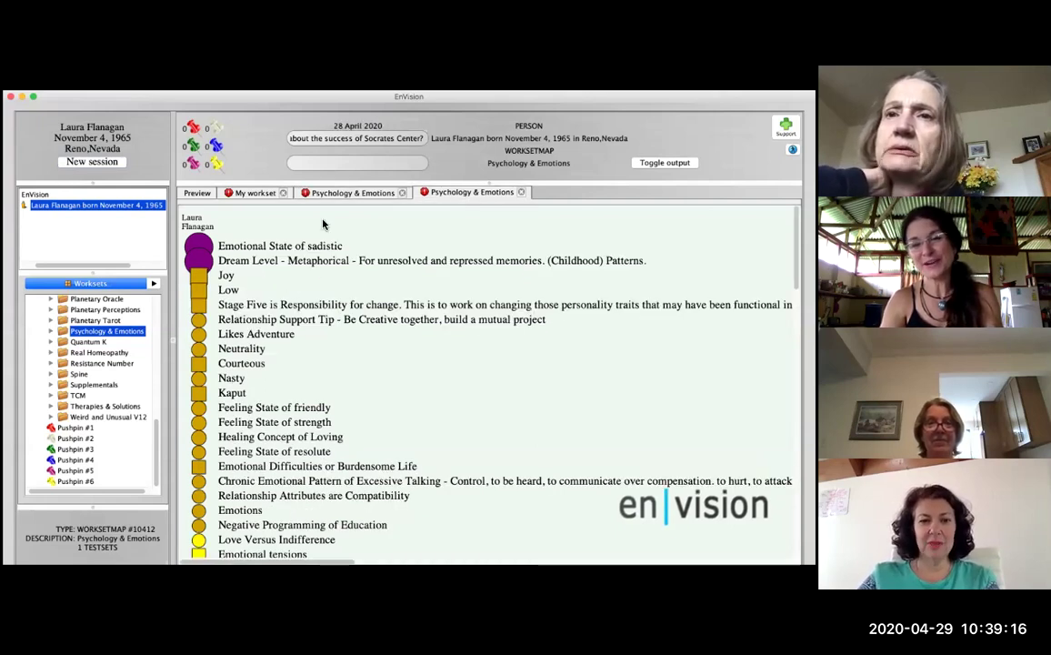
left_click(348, 196)
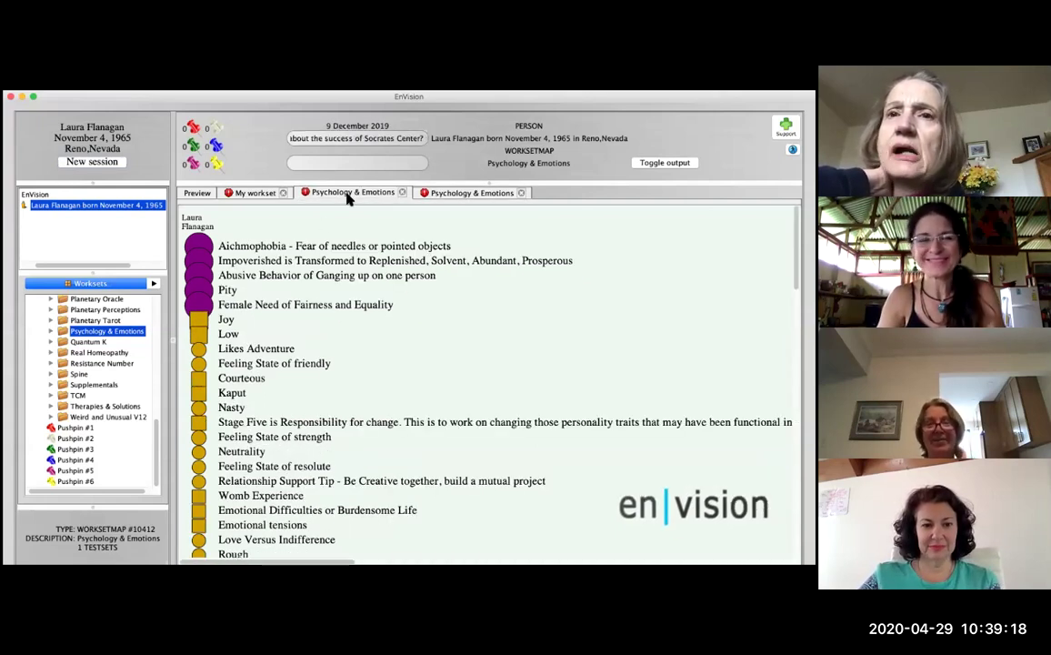
scroll(332, 364, "down", 3)
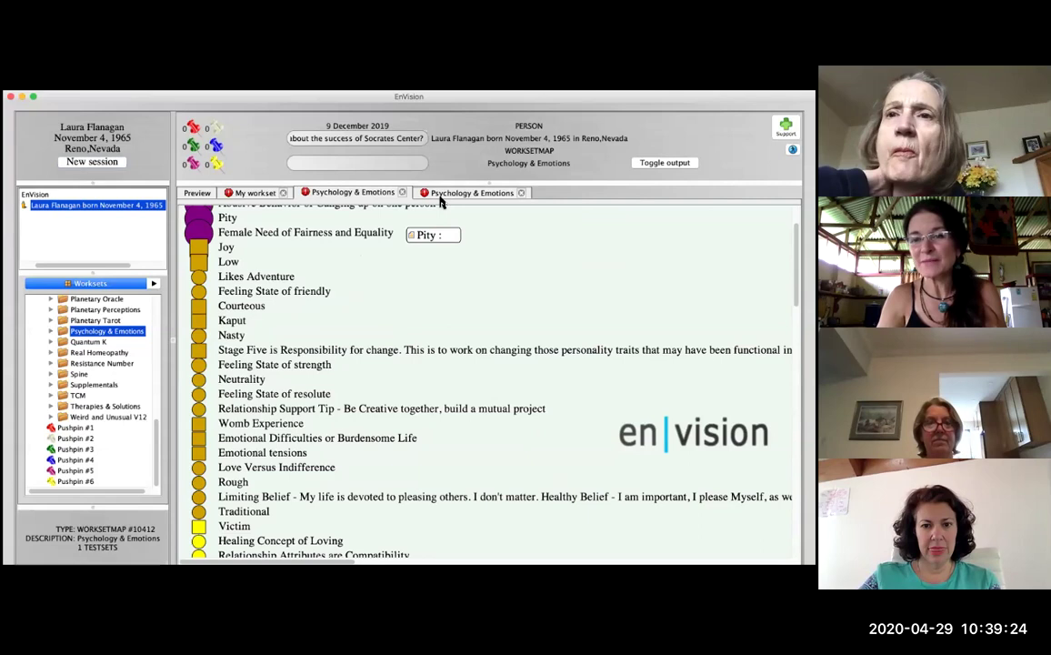
left_click(441, 198)
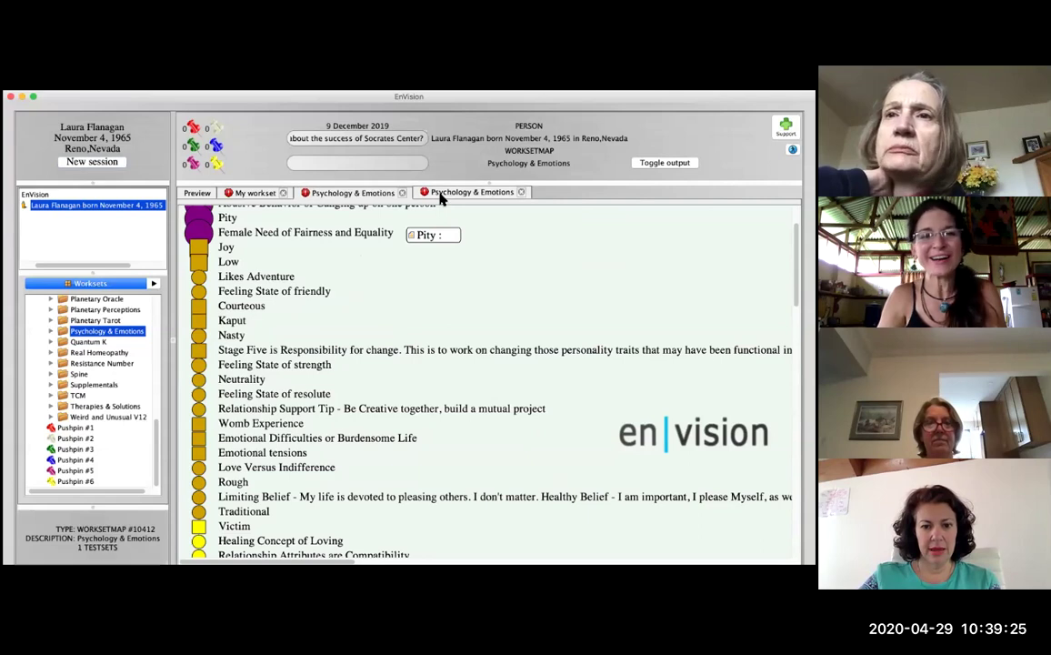
left_click(345, 194)
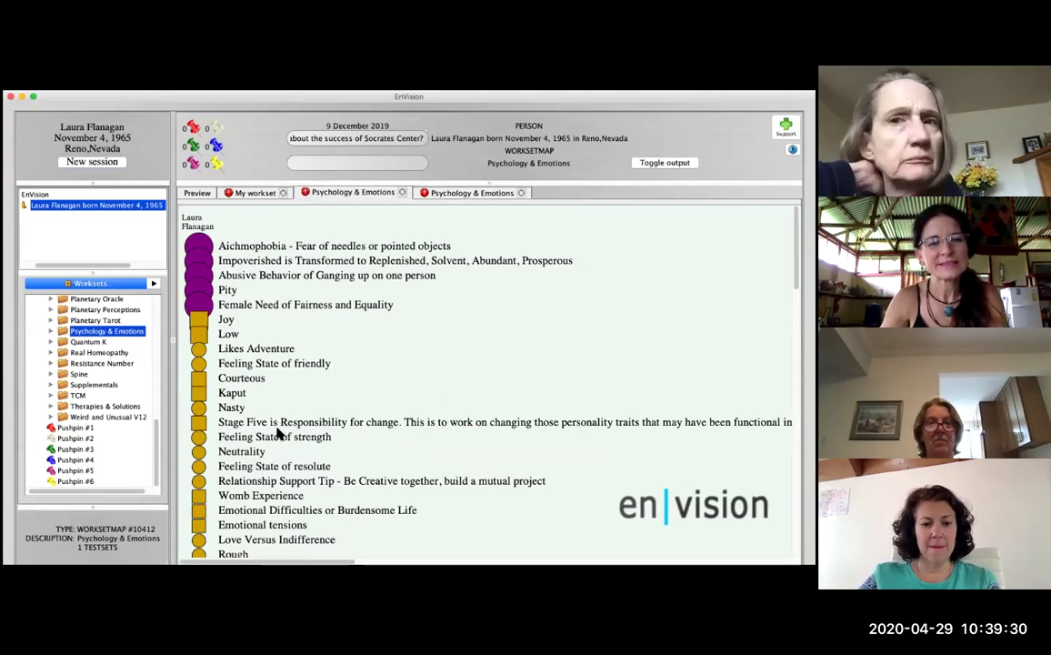
scroll(278, 436, "down", 3)
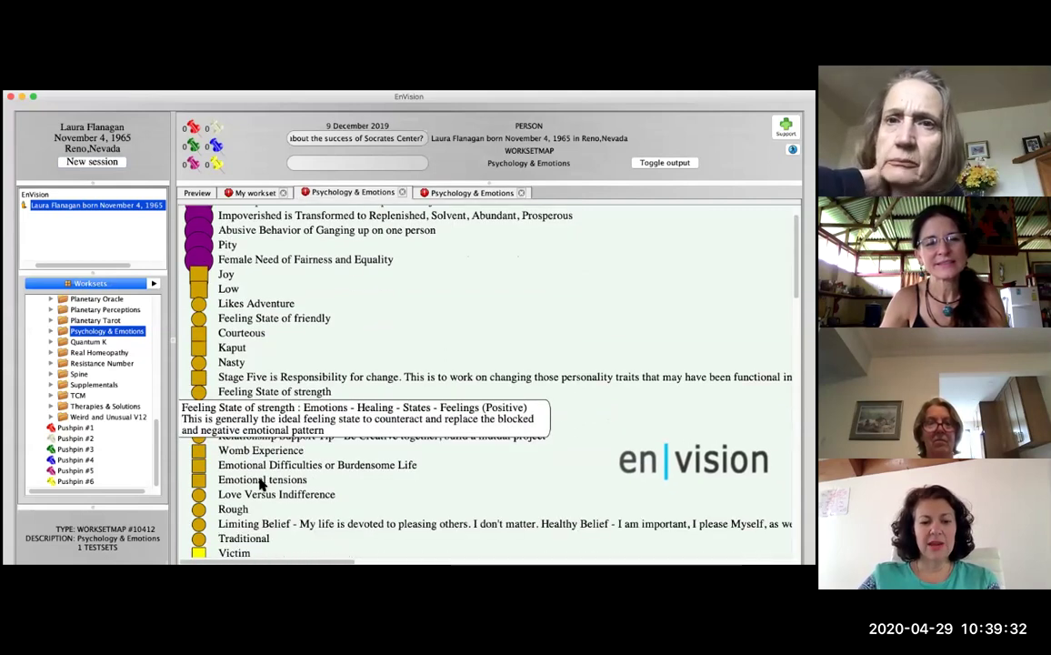
scroll(376, 469, "down", 1)
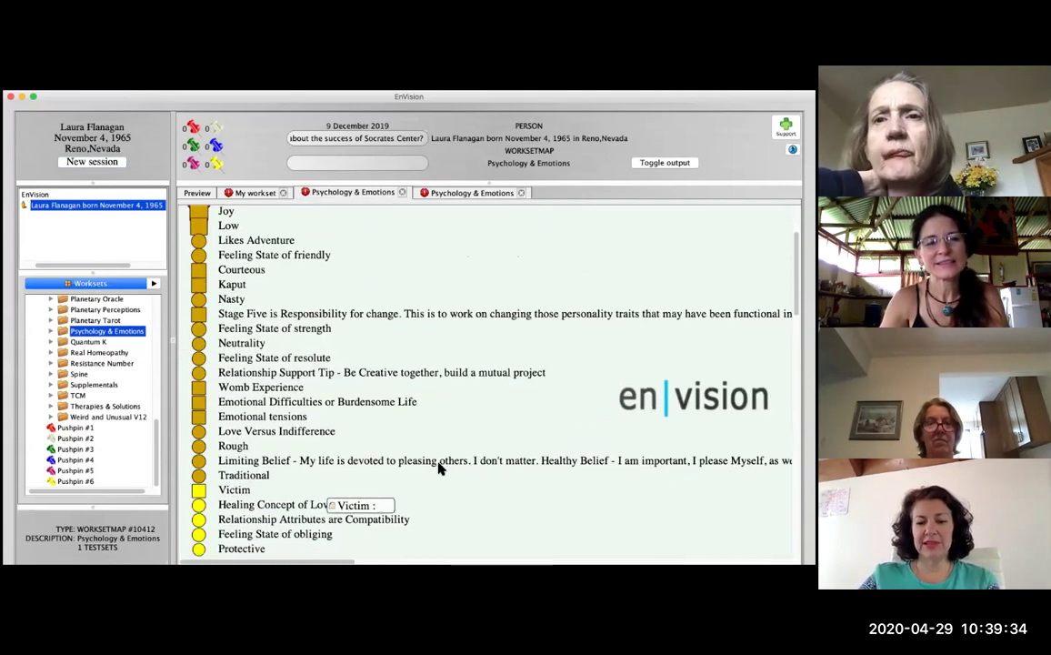
left_click(458, 197)
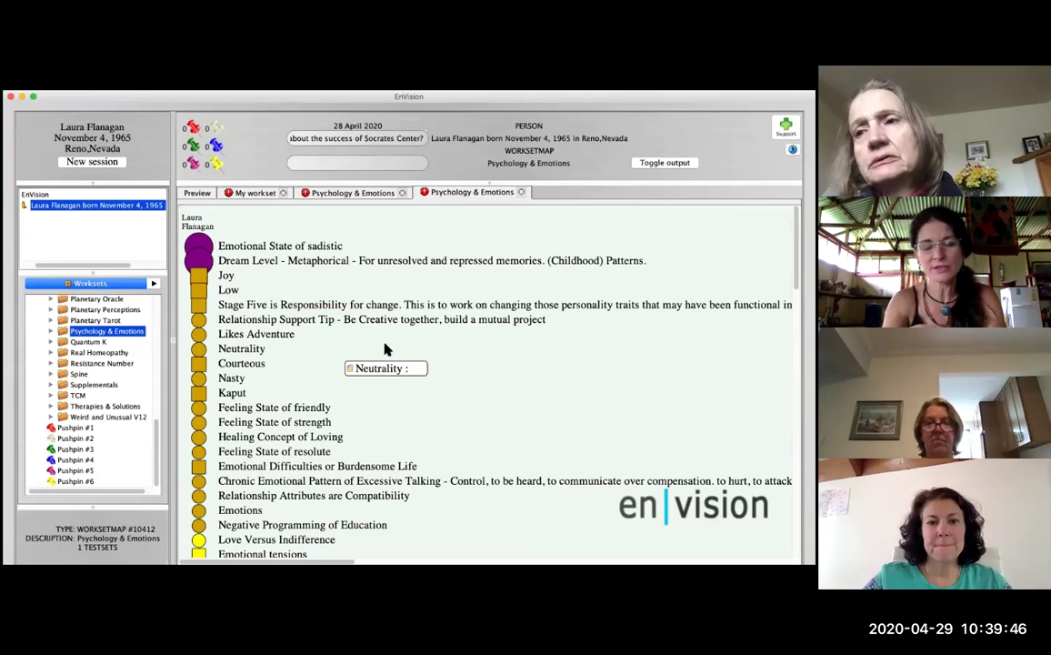
Step: On the 9 December list, pin Relationship Support Tip, Feeling State of friendly and Joy pink, Limiting Belief yellow
left_click(346, 194)
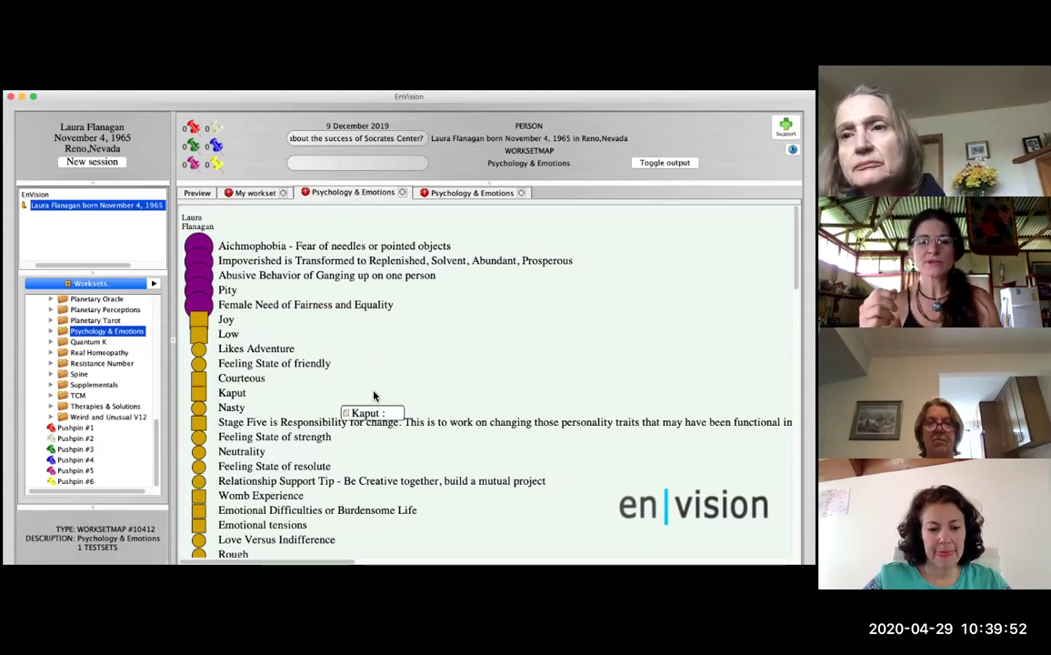
scroll(373, 395, "down", 2)
scroll(373, 395, "down", 1)
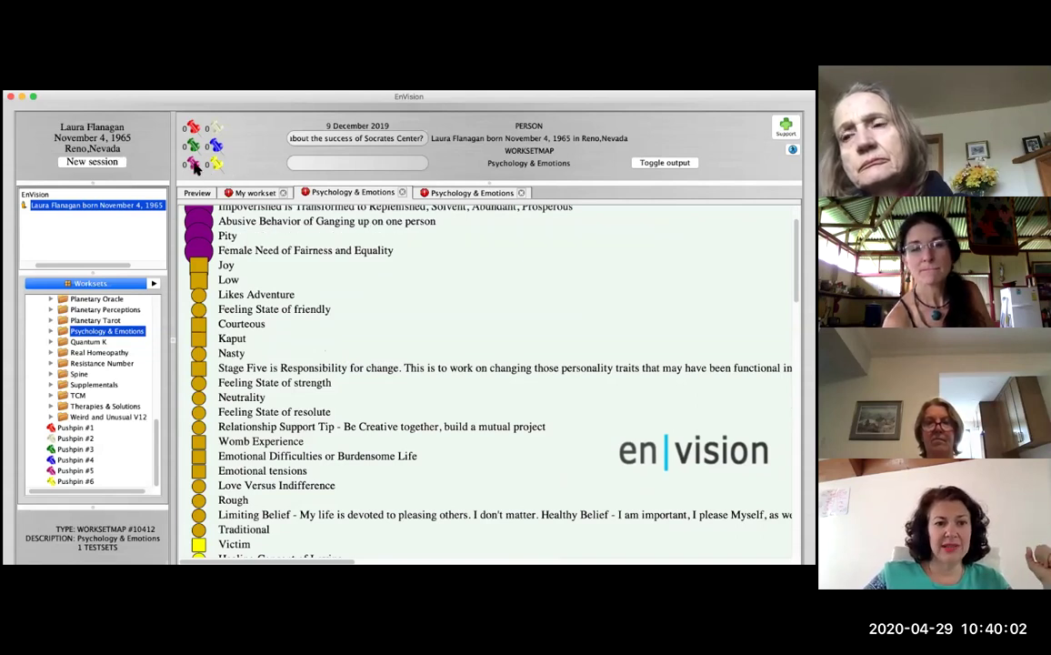
left_click(198, 427)
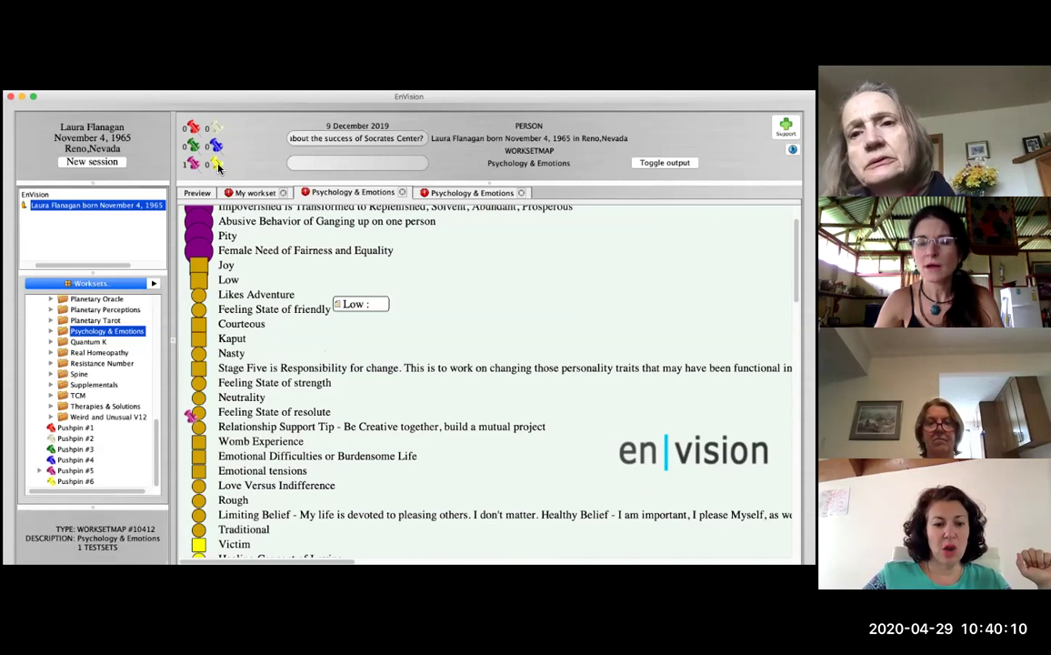
left_click(200, 516)
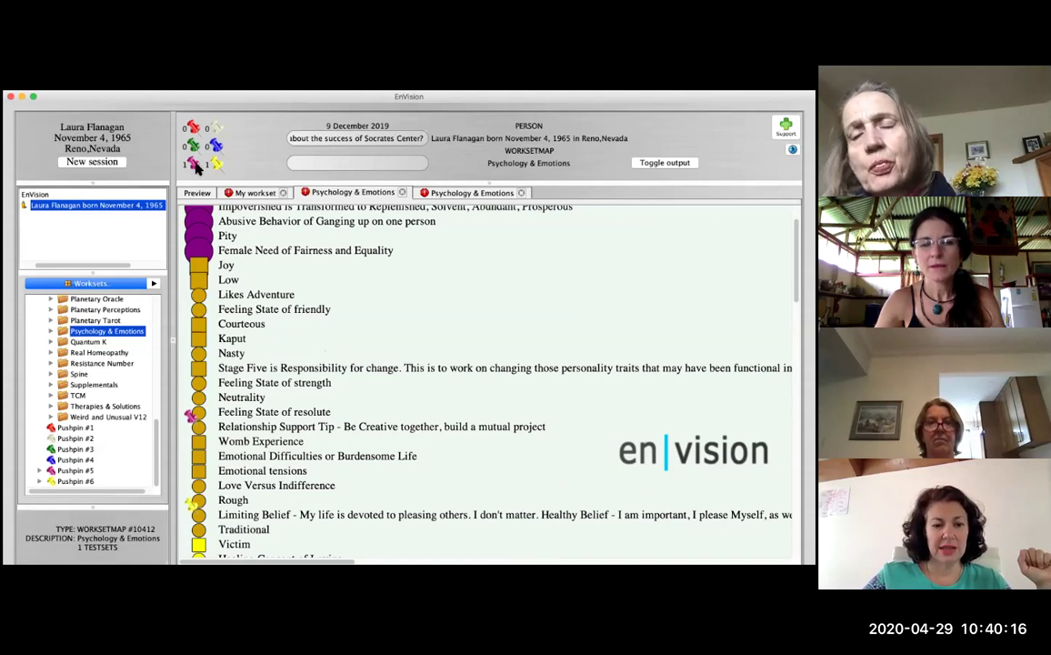
left_click(196, 316)
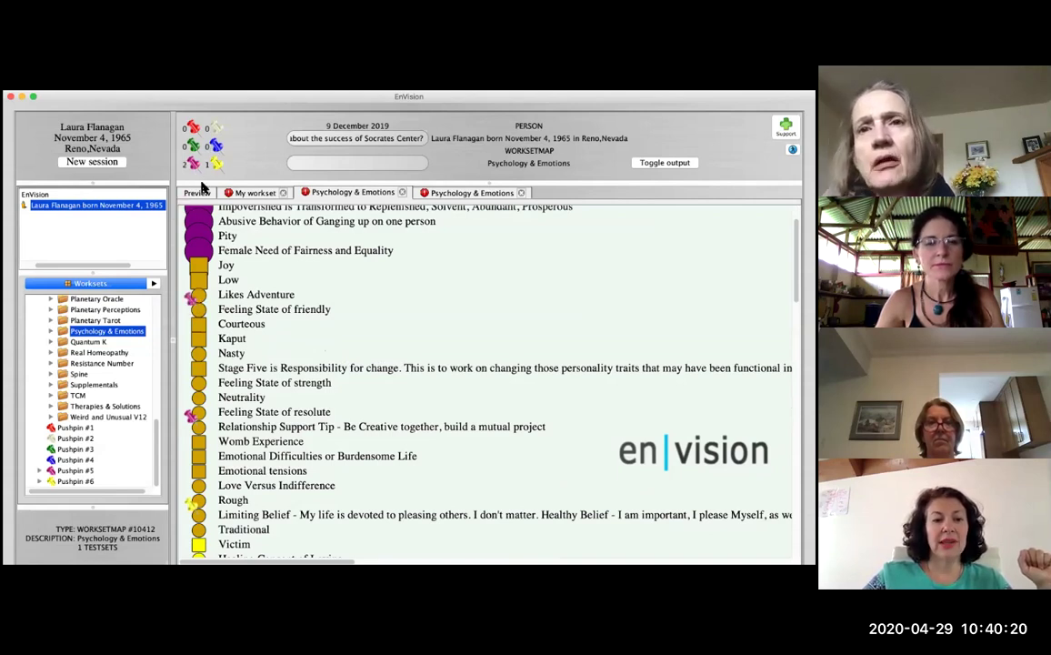
left_click(201, 265)
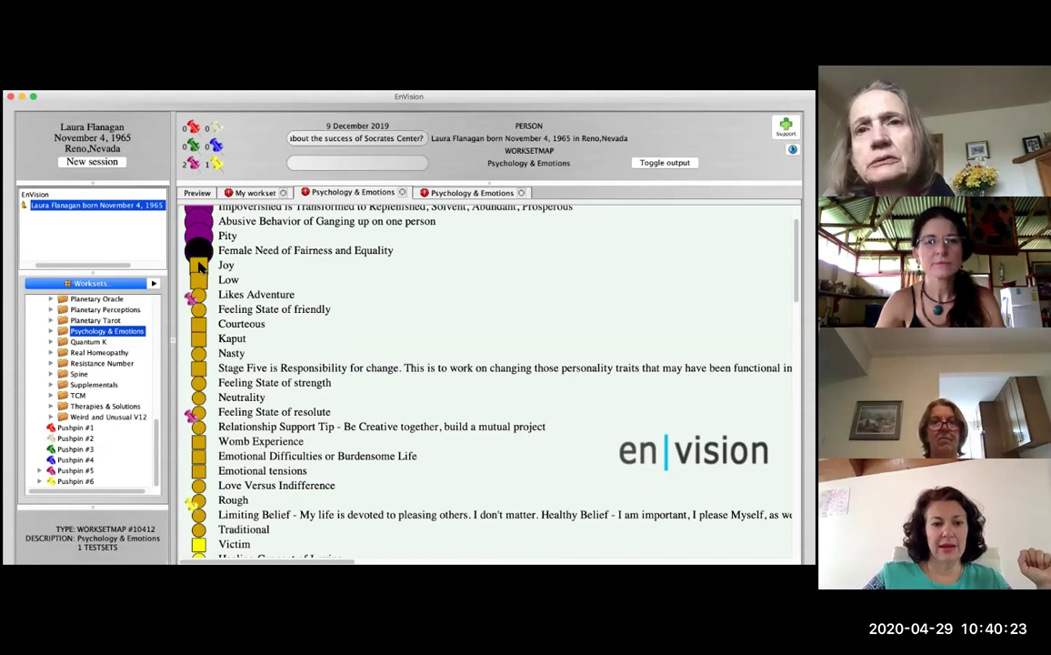
Step: Select the pink pushpin group (Pushpin #5) and schedule a reconnect of its pinned items
left_click(82, 460)
left_click(82, 469)
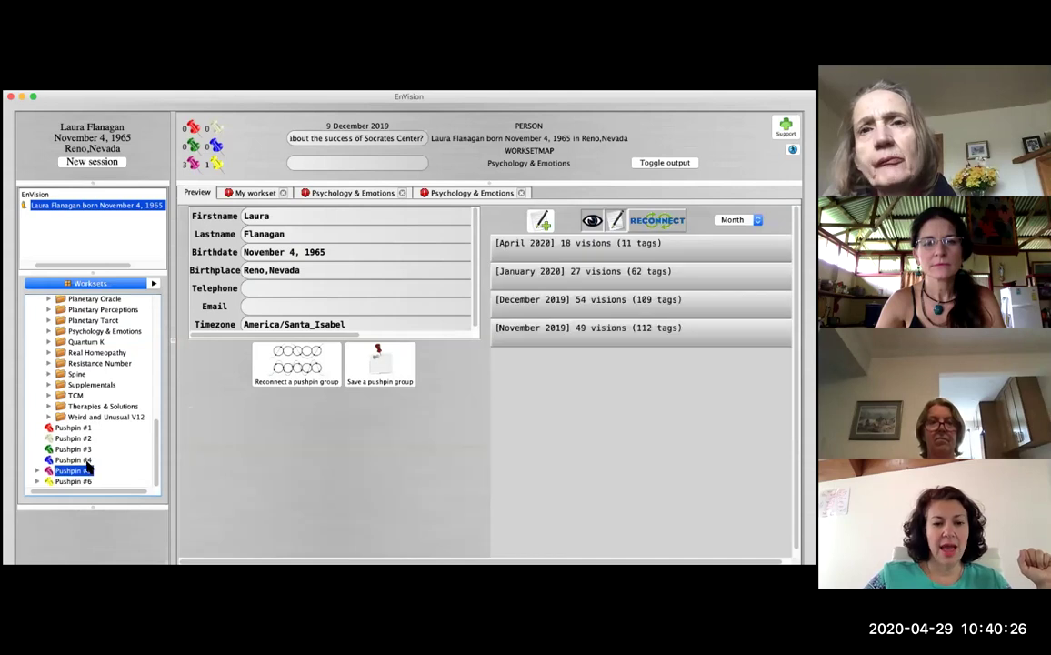
left_click(309, 370)
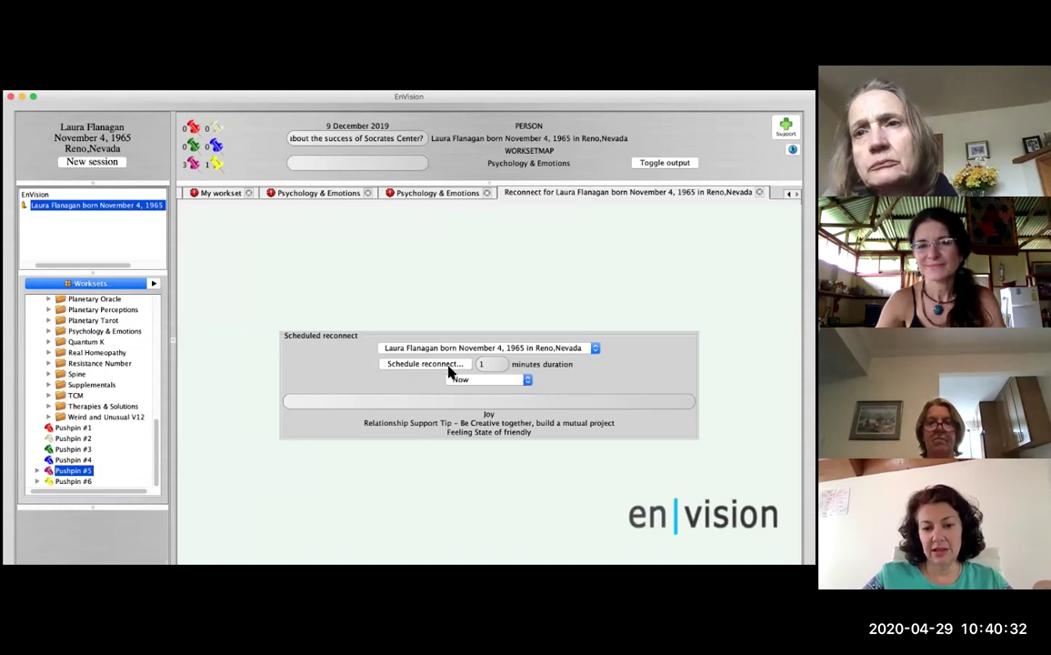
left_click(448, 367)
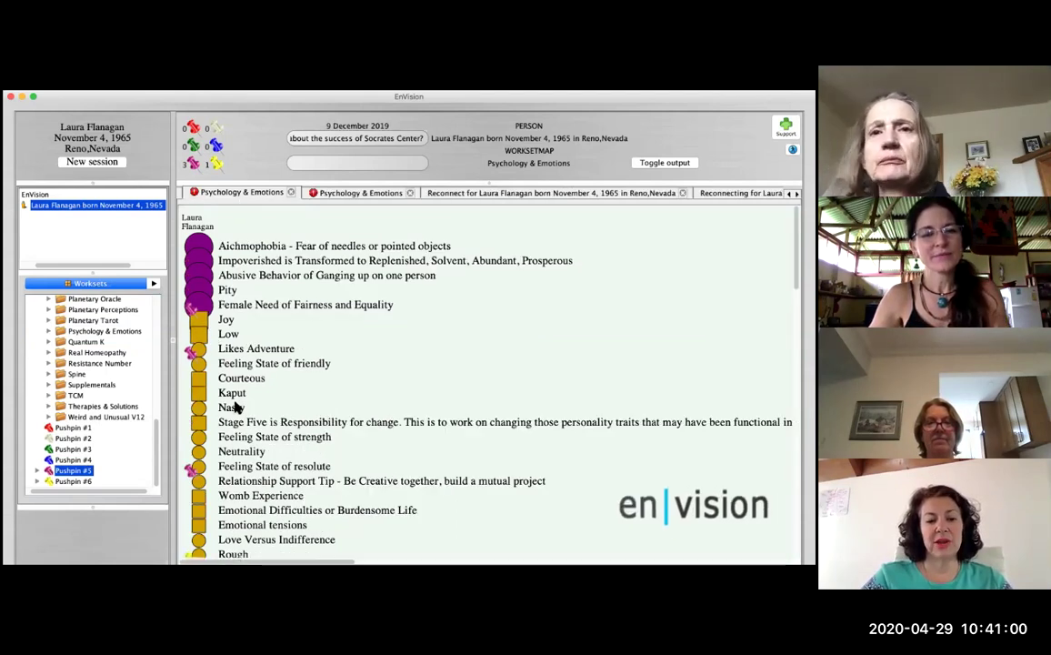
scroll(237, 488, "down", 2)
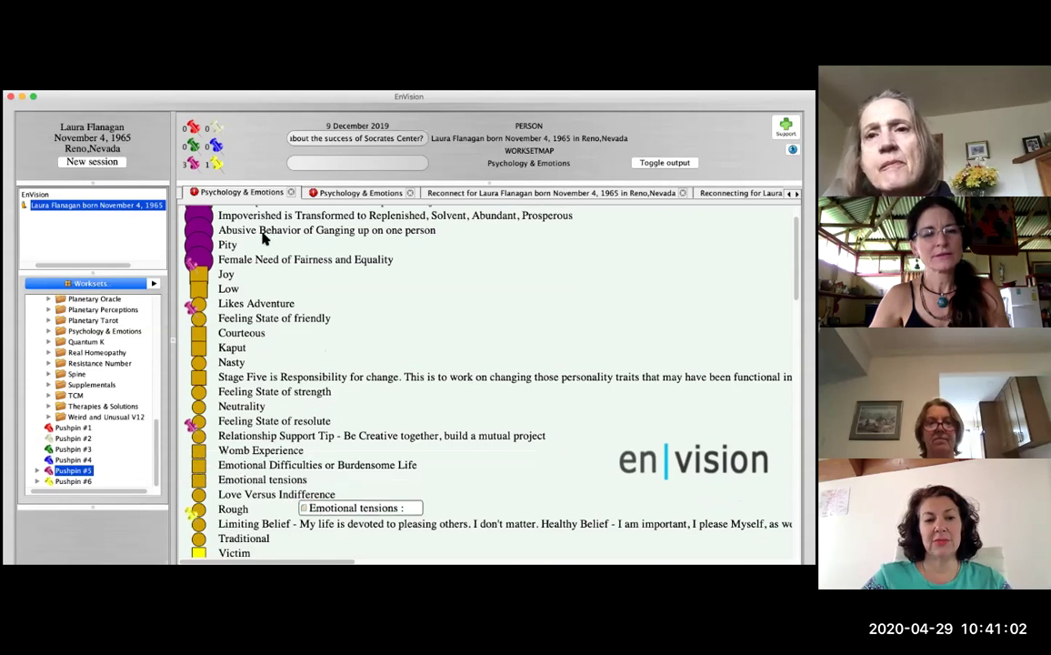
left_click(353, 193)
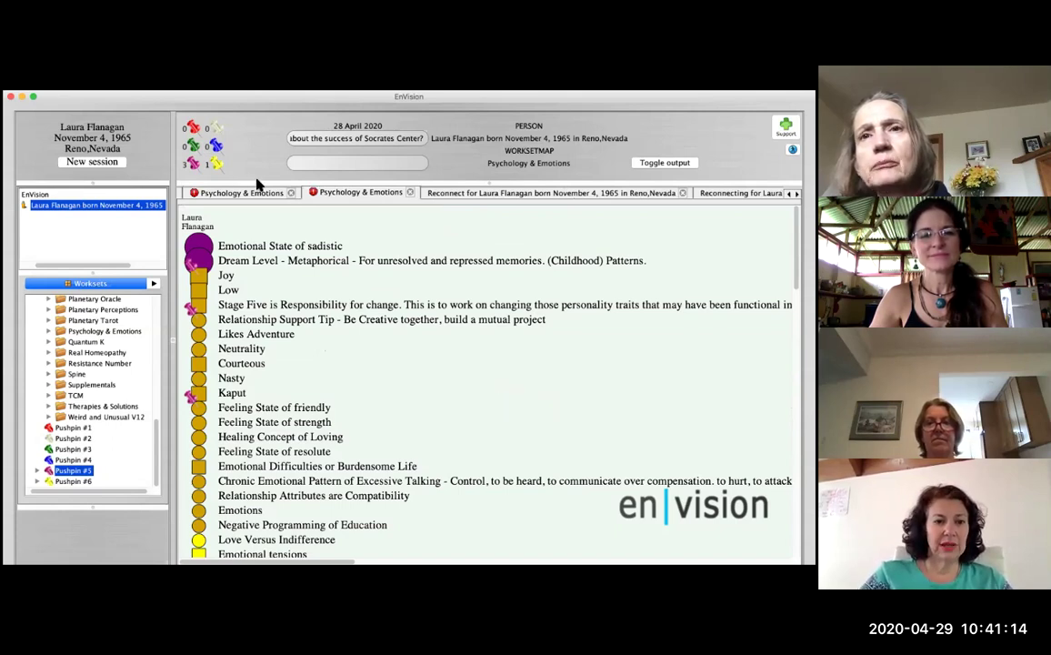
scroll(213, 194, "up", 2)
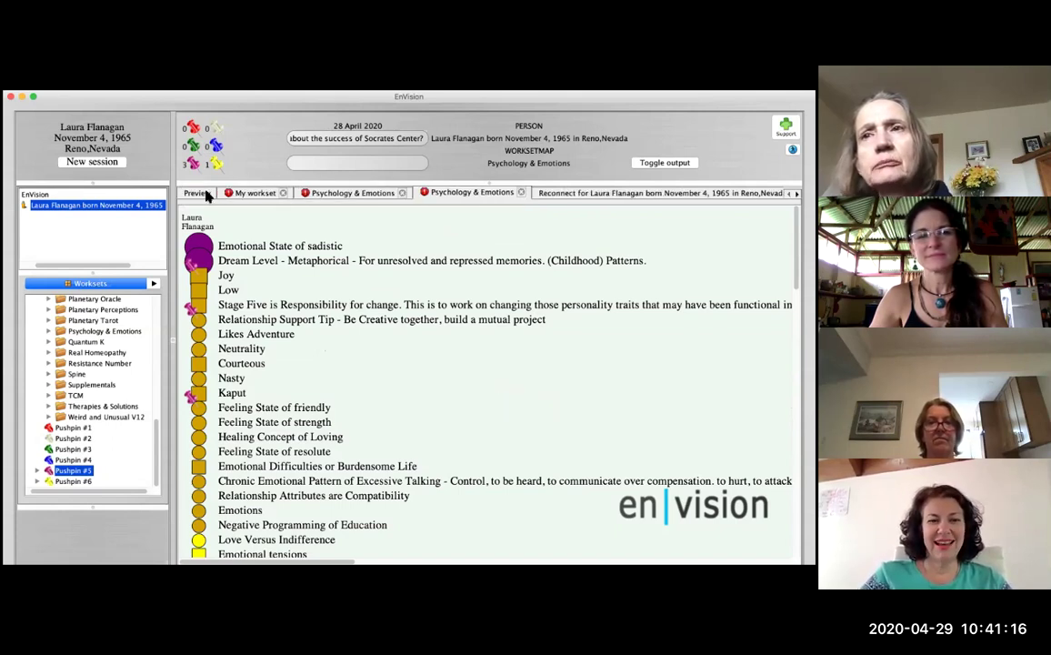
Step: In the person's visions history, expand December 2019 and retrieve the 09/12/2019 22:03:01 vision
left_click(198, 193)
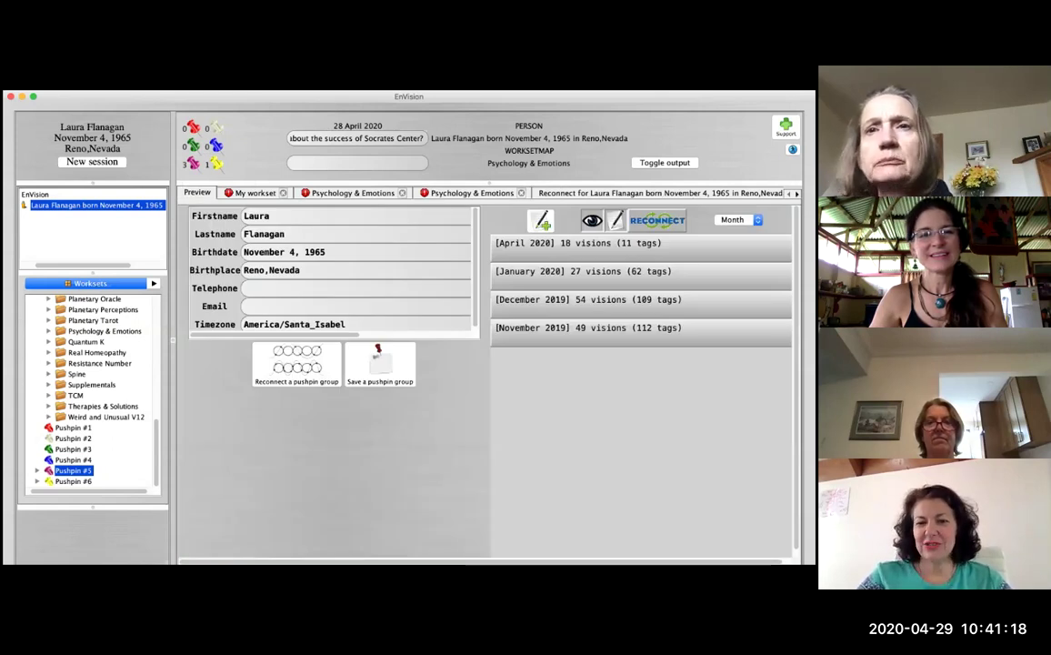
left_click(587, 299)
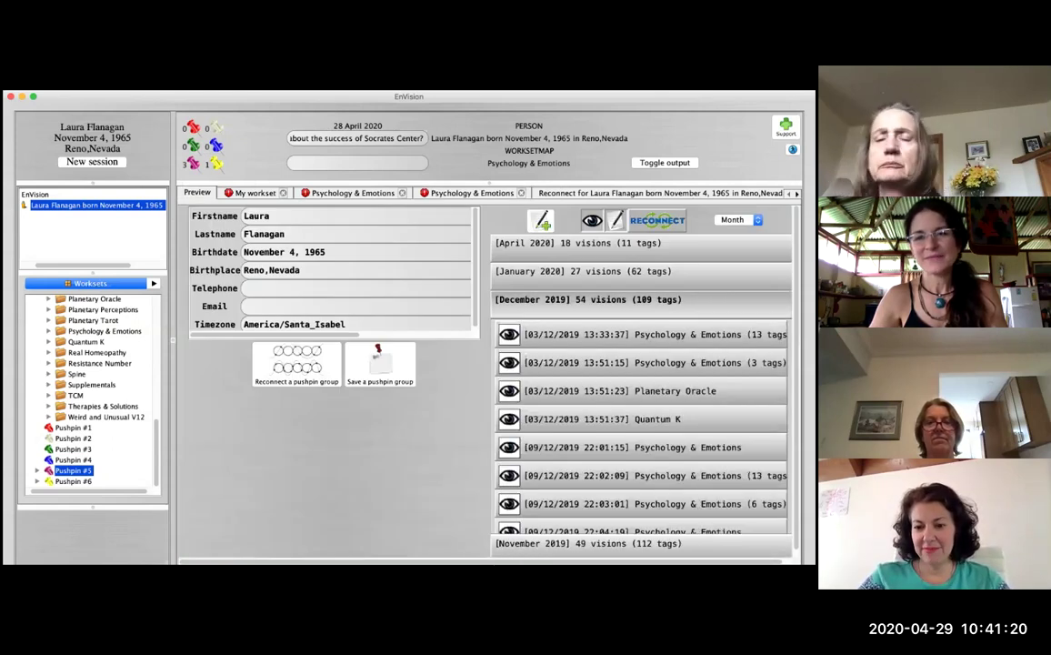
scroll(641, 428, "down", 1)
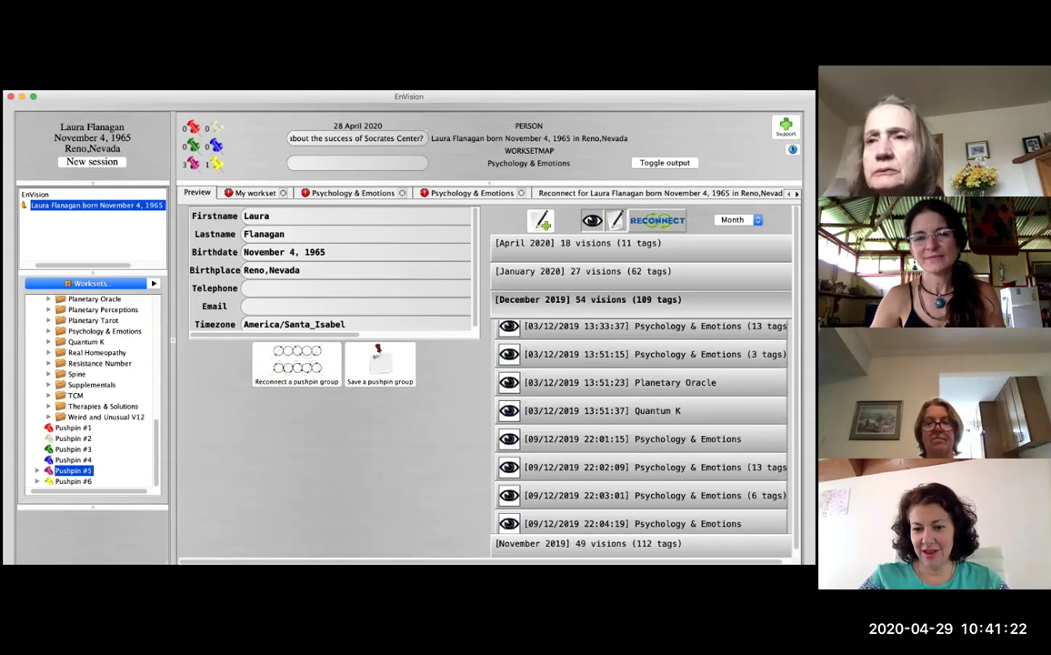
left_click(641, 467)
left_click(641, 466)
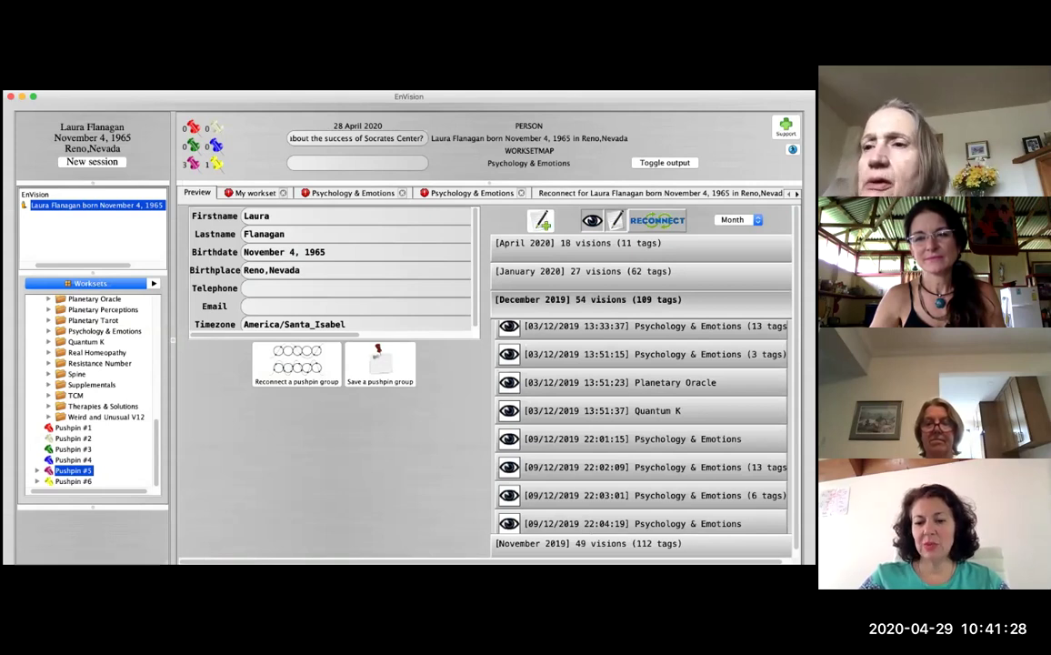
left_click(641, 494)
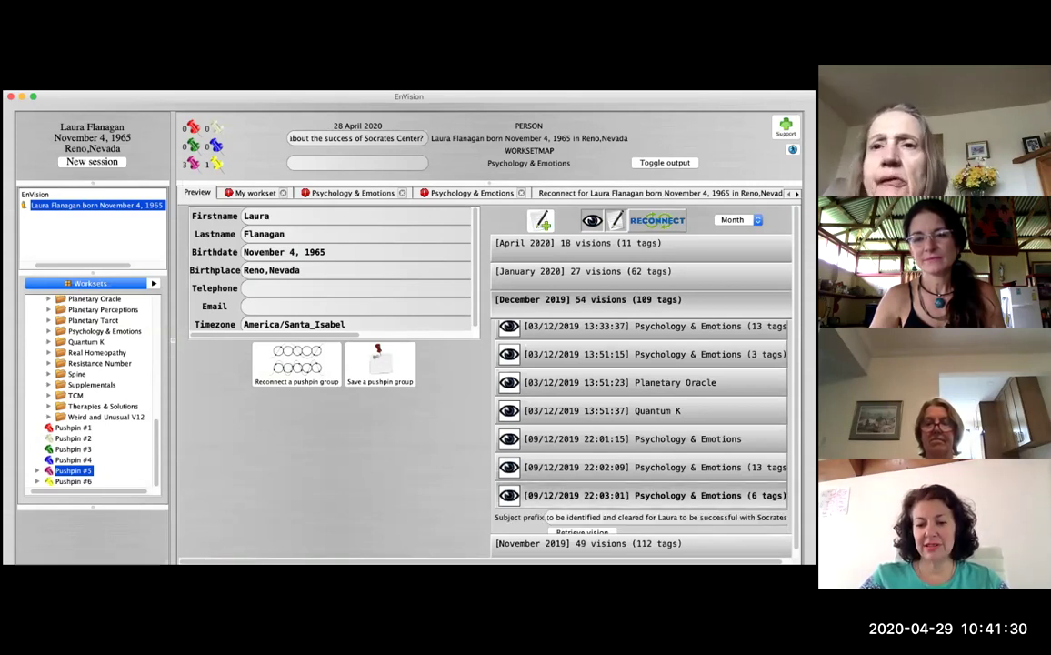
left_click(604, 532)
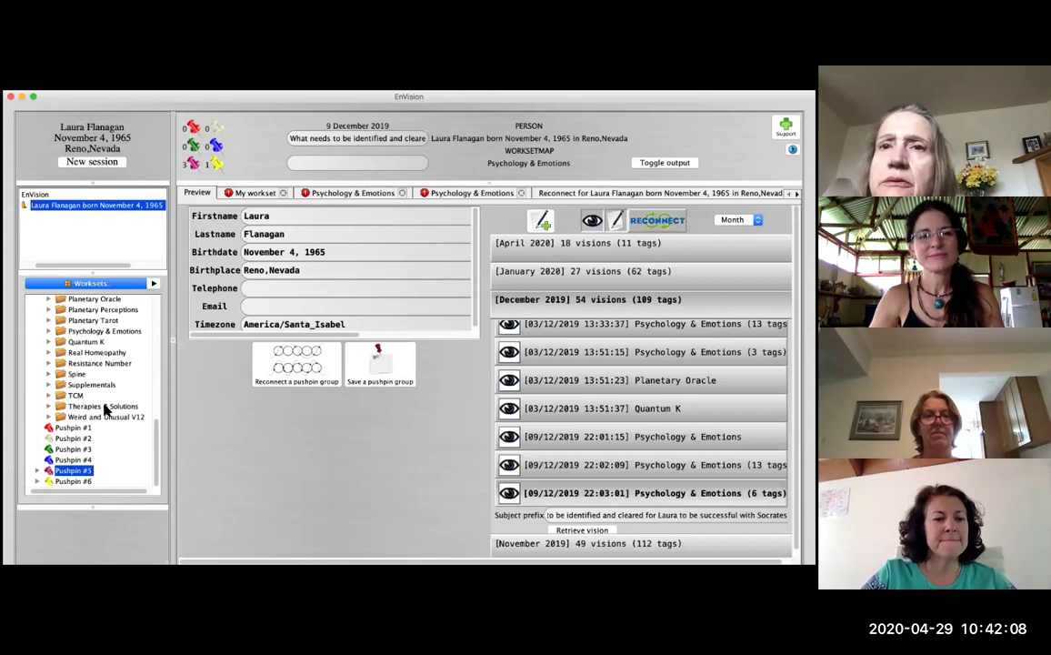
Step: Analyze the Psychology & Emotions map again, then switch between the retrieved 9 December and new results
left_click(103, 333)
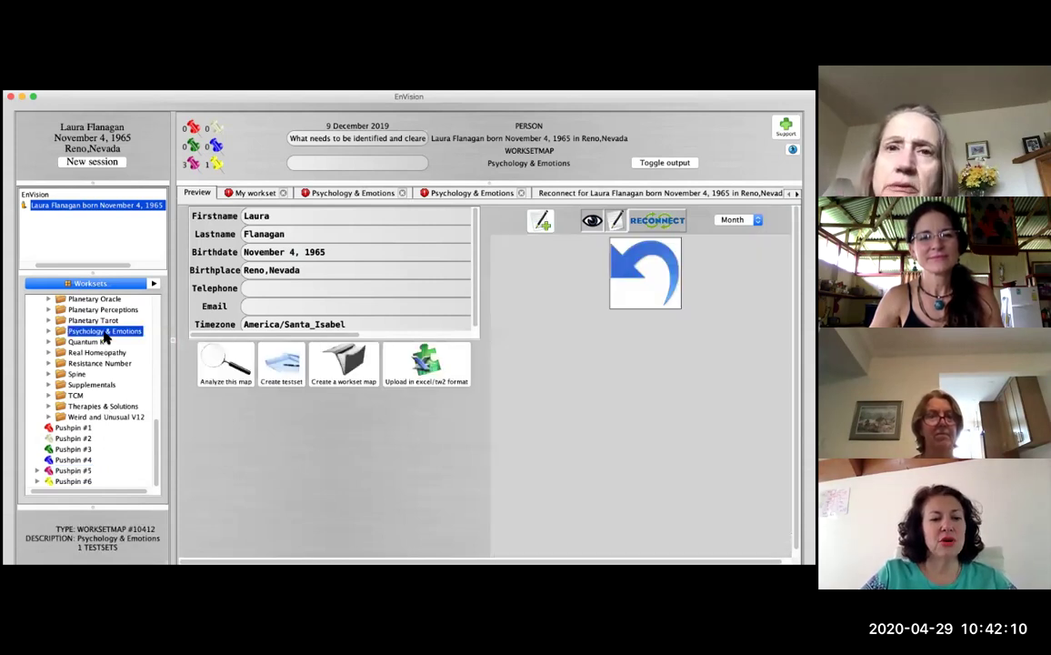
left_click(211, 382)
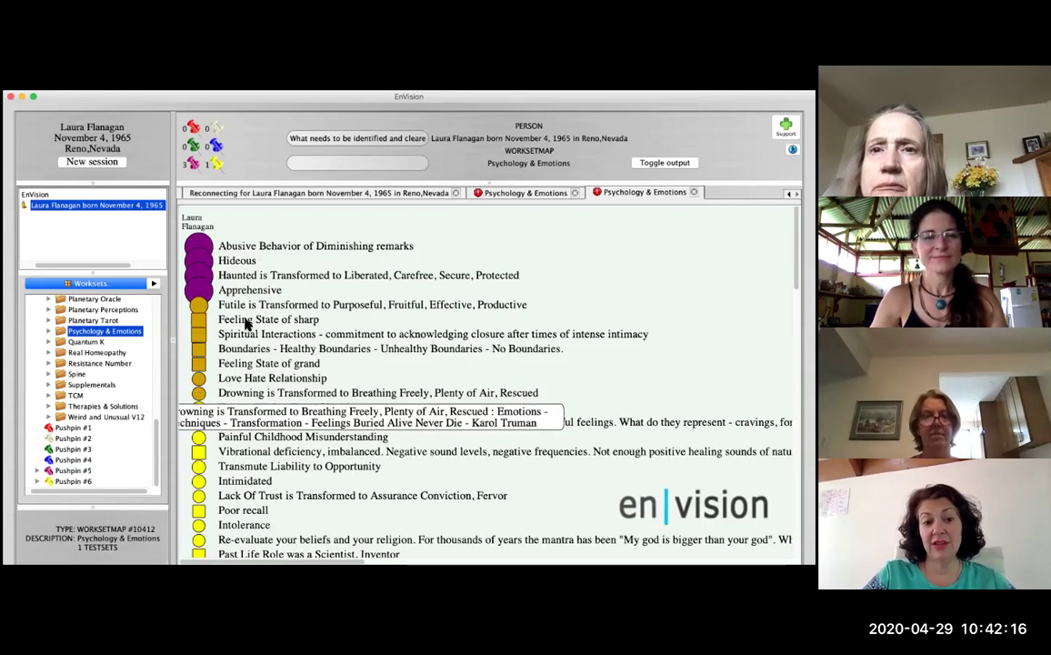
left_click(497, 194)
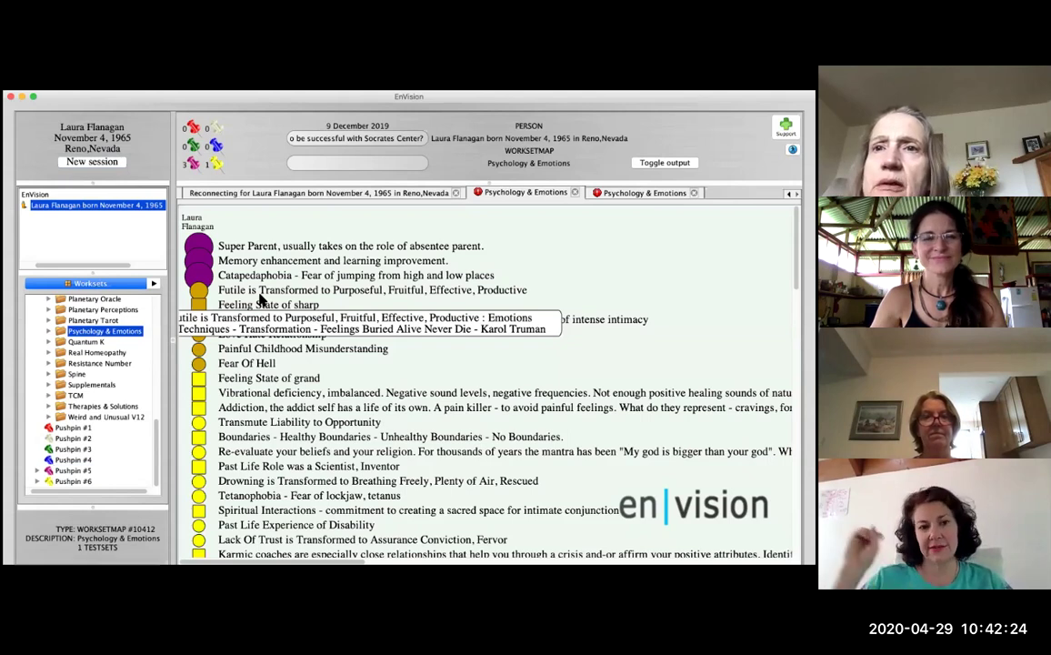
left_click(617, 196)
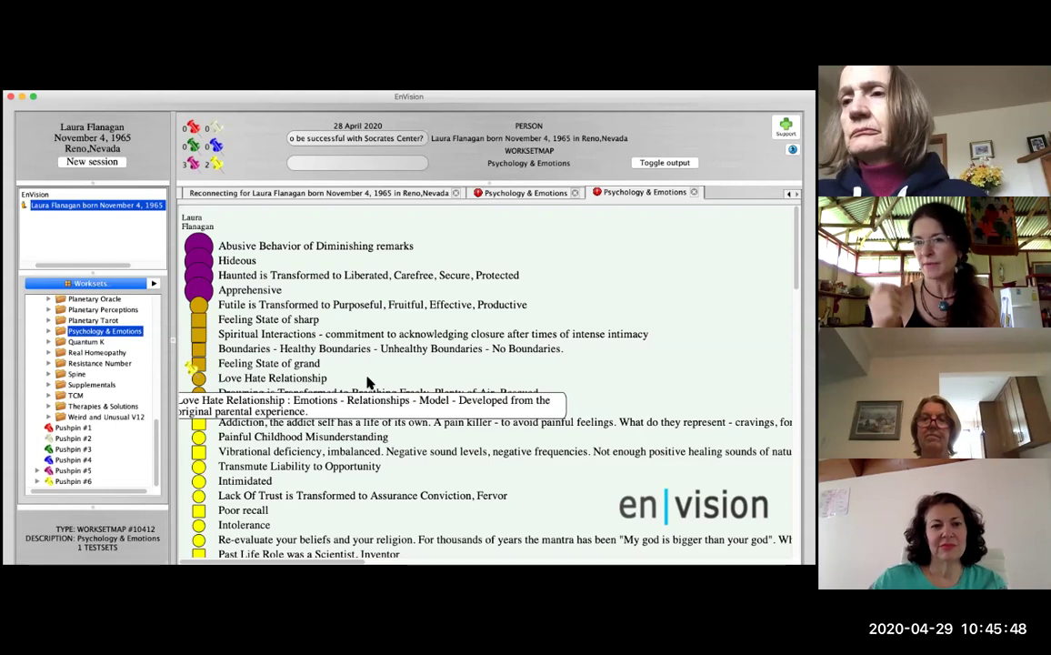
Step: Back on the person's preview, check Pushpin #6's reconnect schedules, then select Pushpin #5
left_click(377, 195)
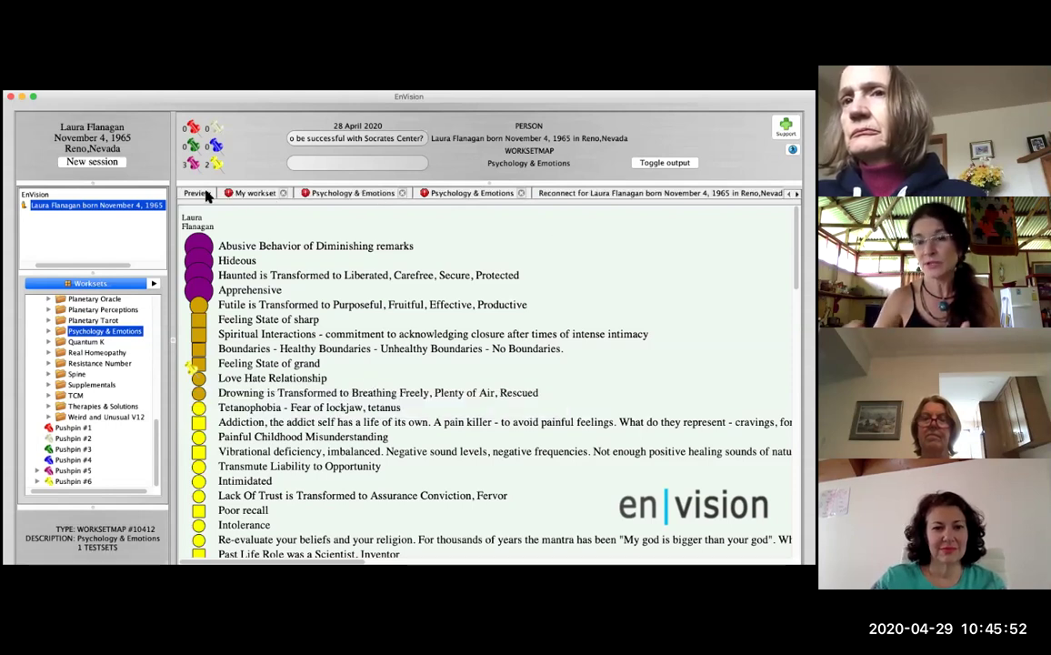
left_click(314, 192)
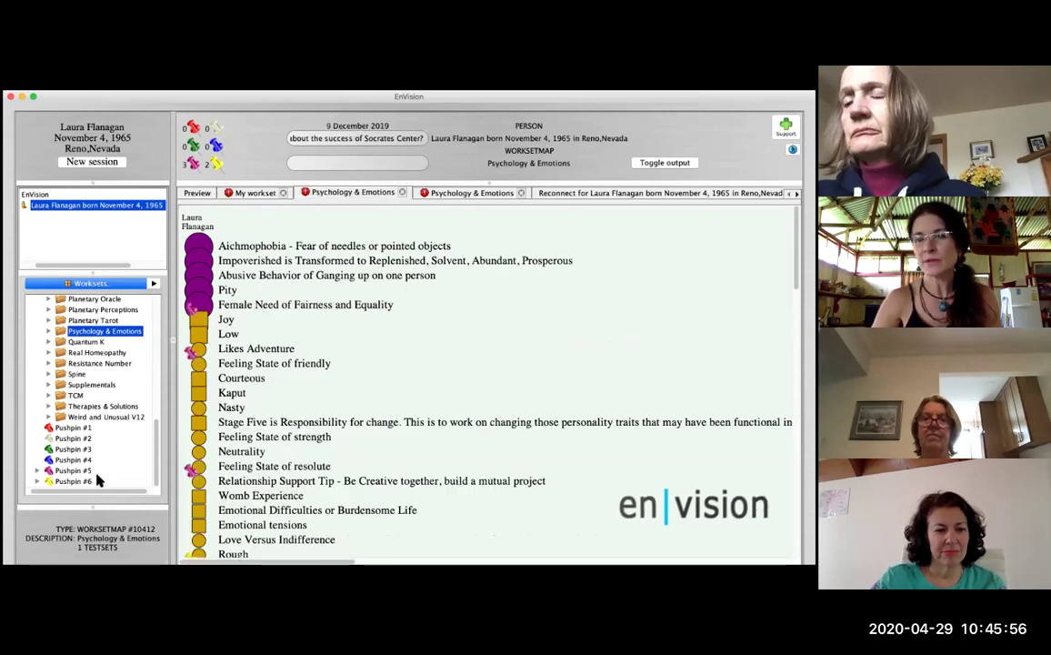
left_click(73, 481)
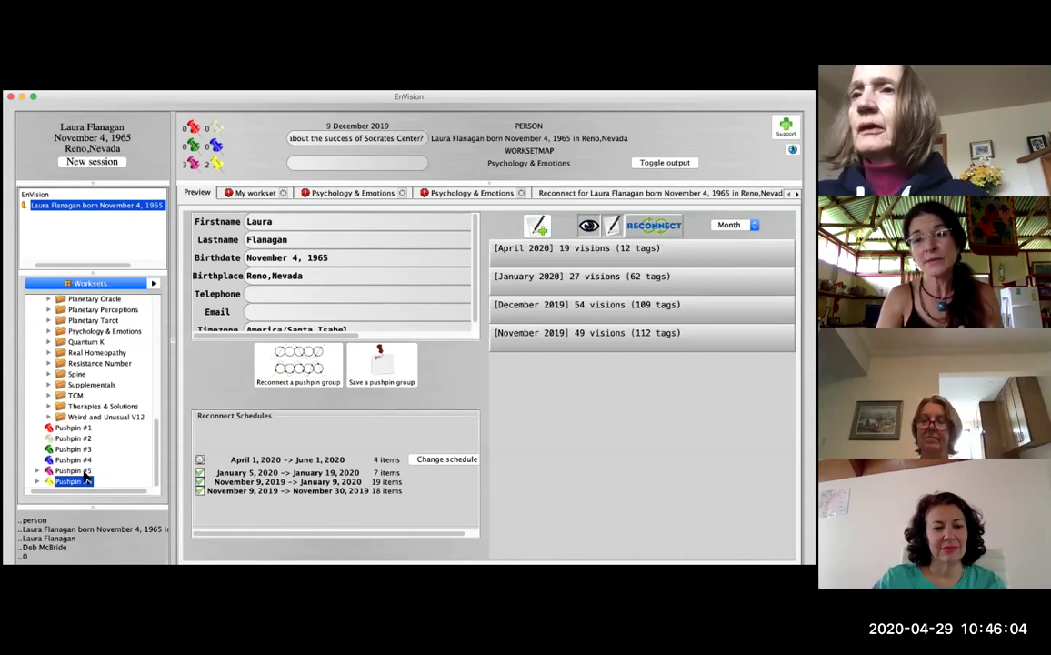
left_click(84, 473)
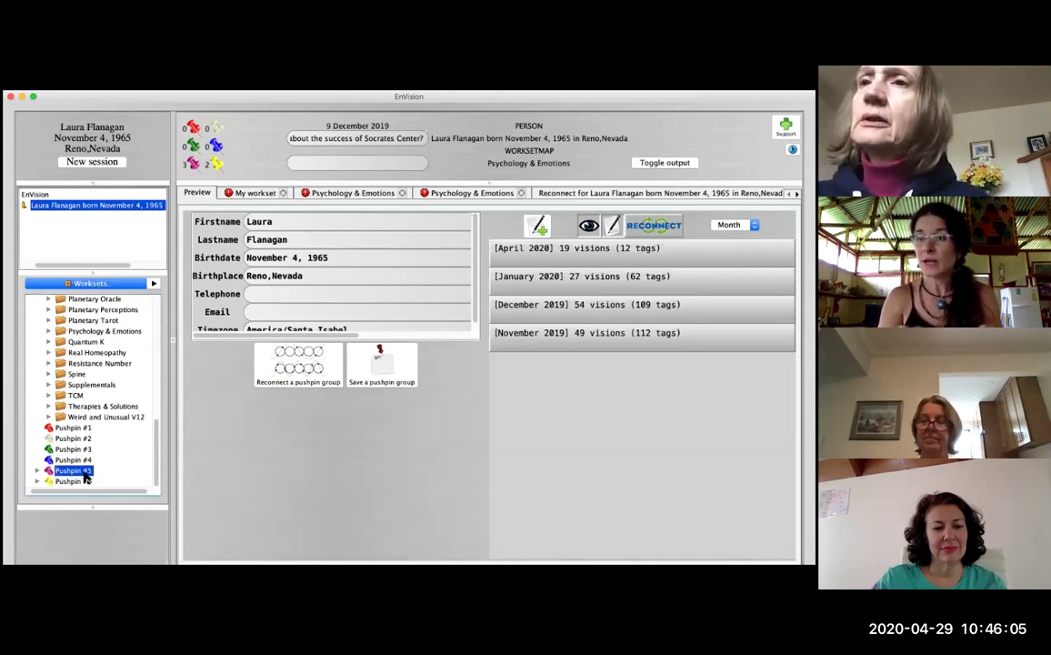
Step: Enter the mantra 'Aham Prema' in the Pushpin #5 scheduled reconnect's text field
left_click(289, 377)
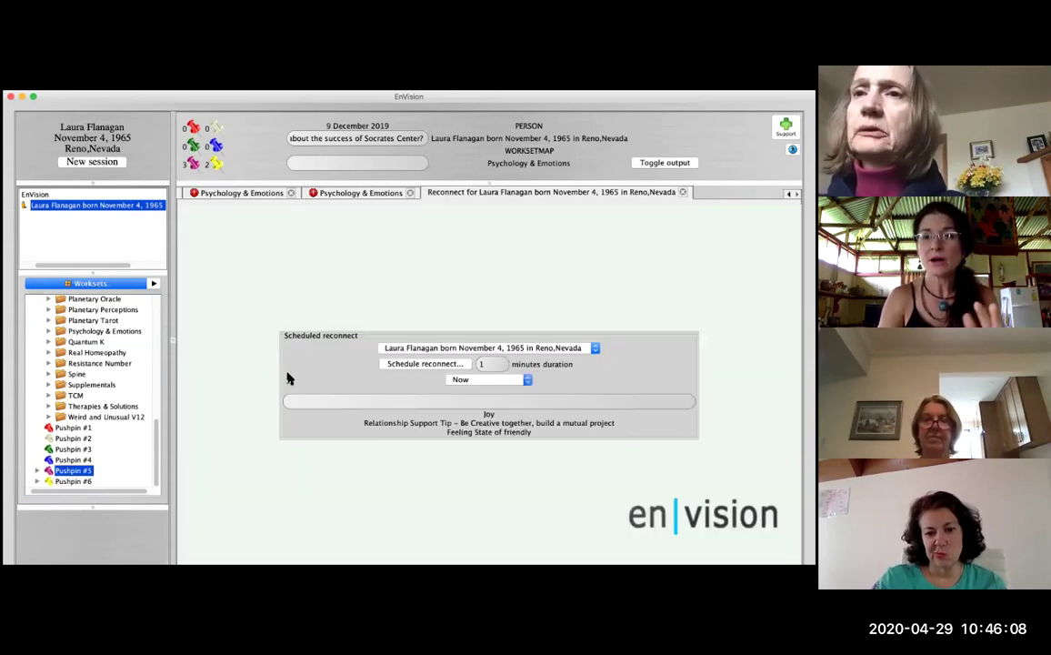
left_click(304, 403)
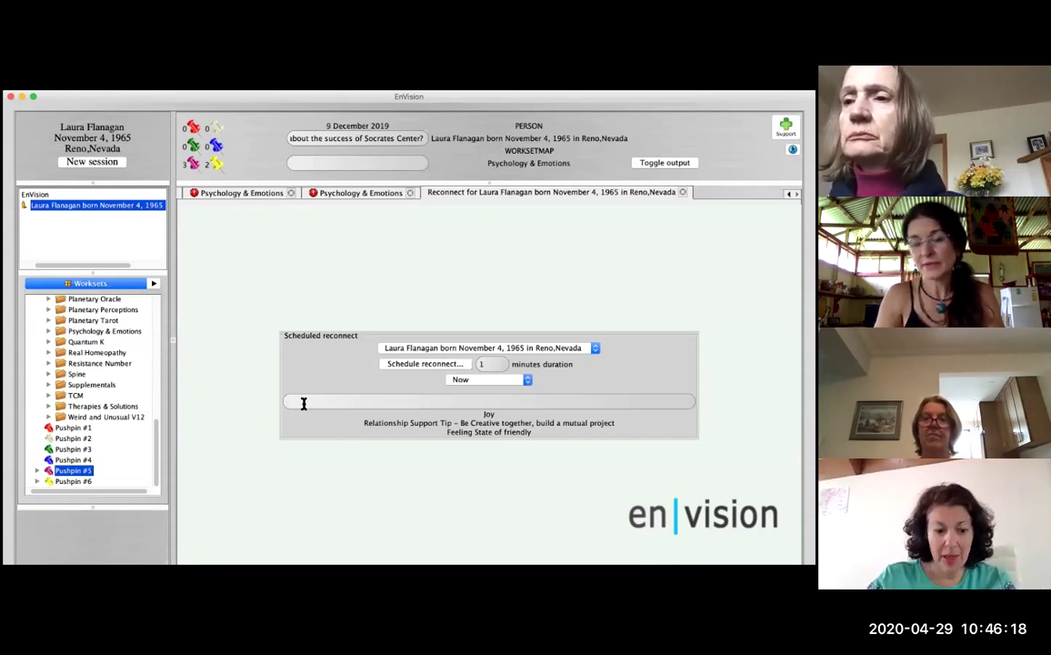
type("A")
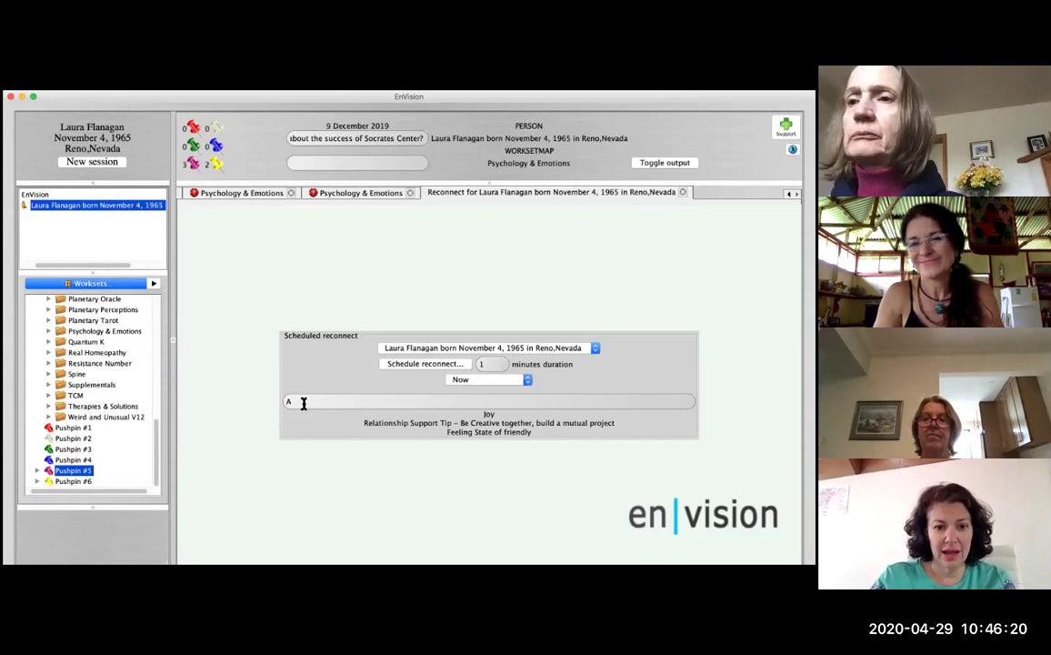
type("ha")
key("BackSpace")
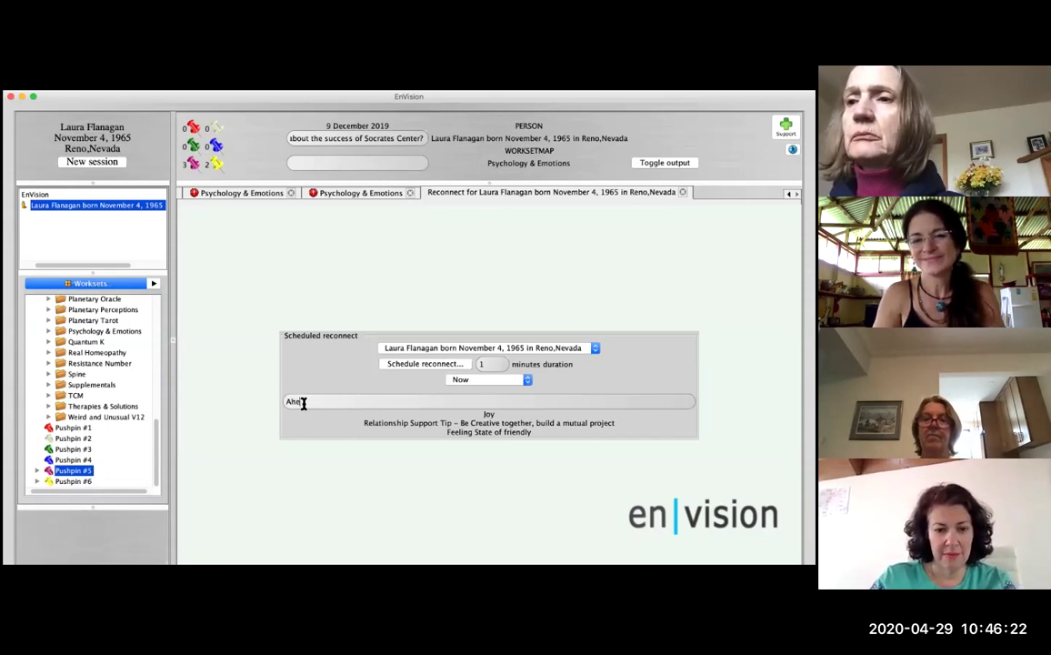
type("m P")
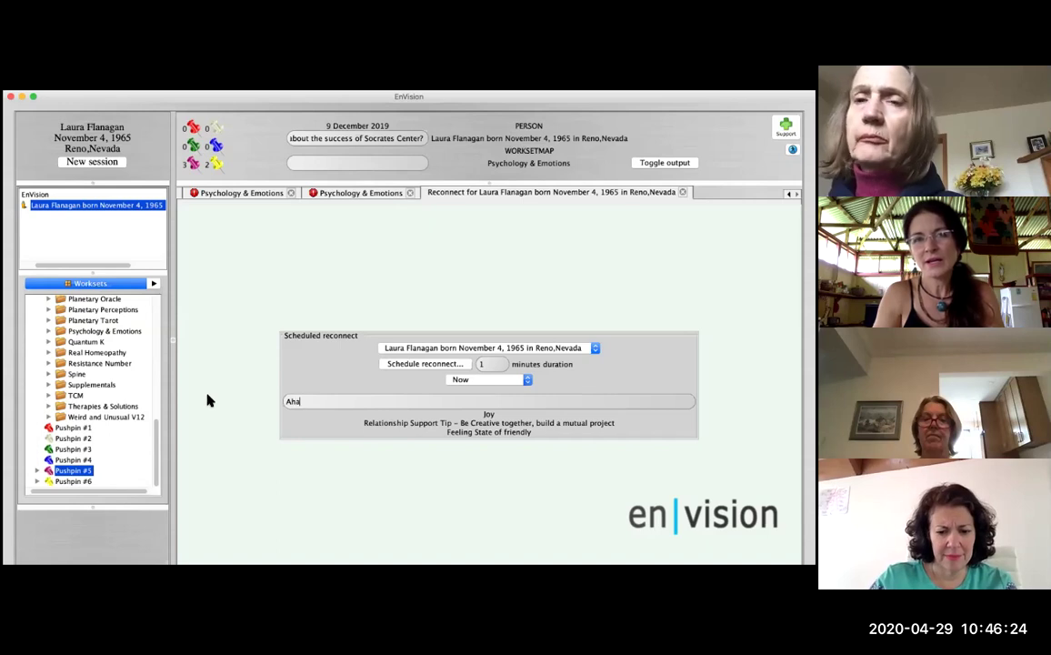
type("rema")
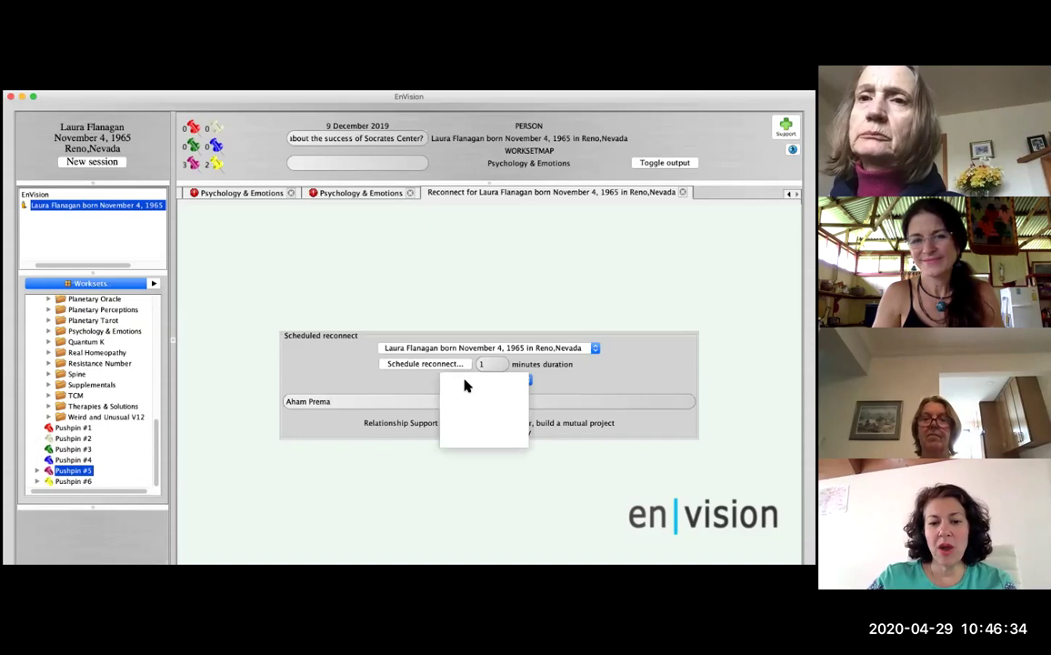
Step: Set the reconnect to run Once, in the morning, for the next 3 weeks, and save it
left_click(463, 383)
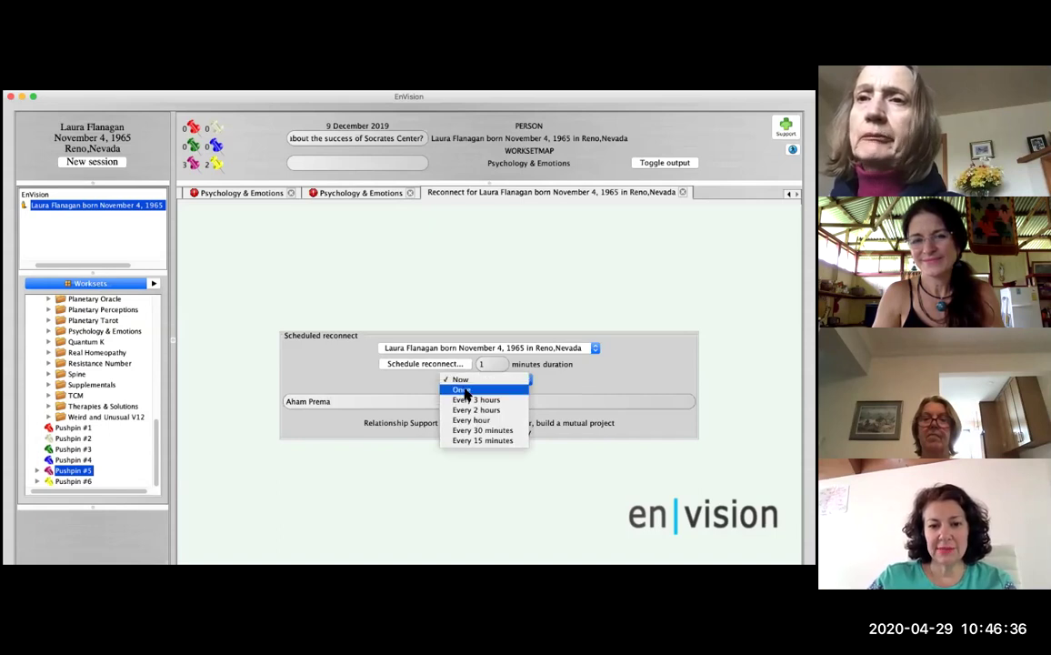
left_click(463, 390)
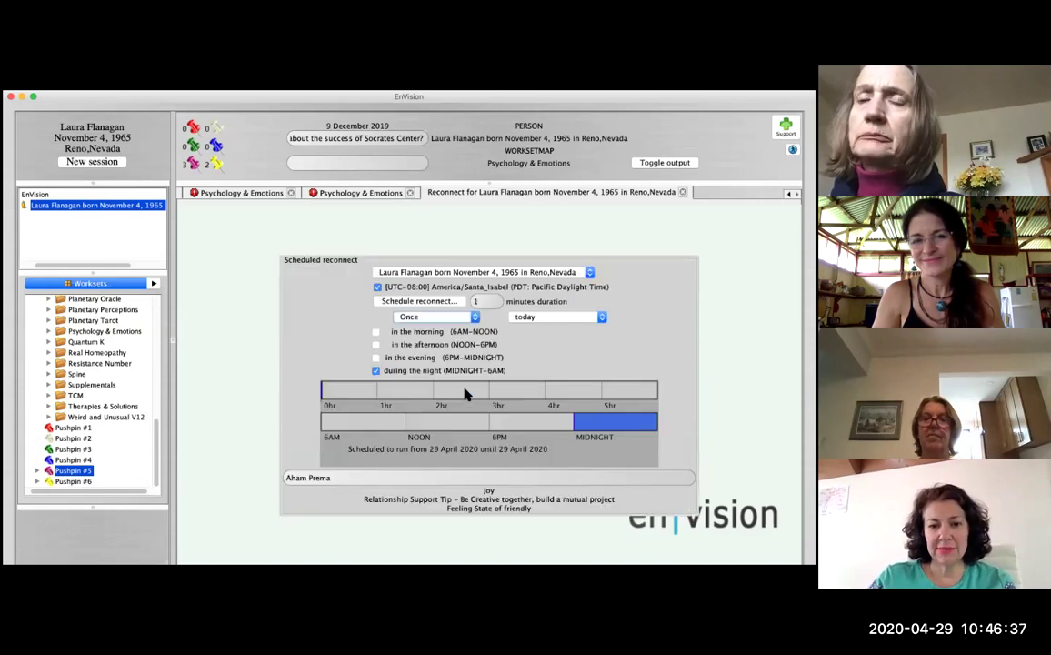
left_click(375, 333)
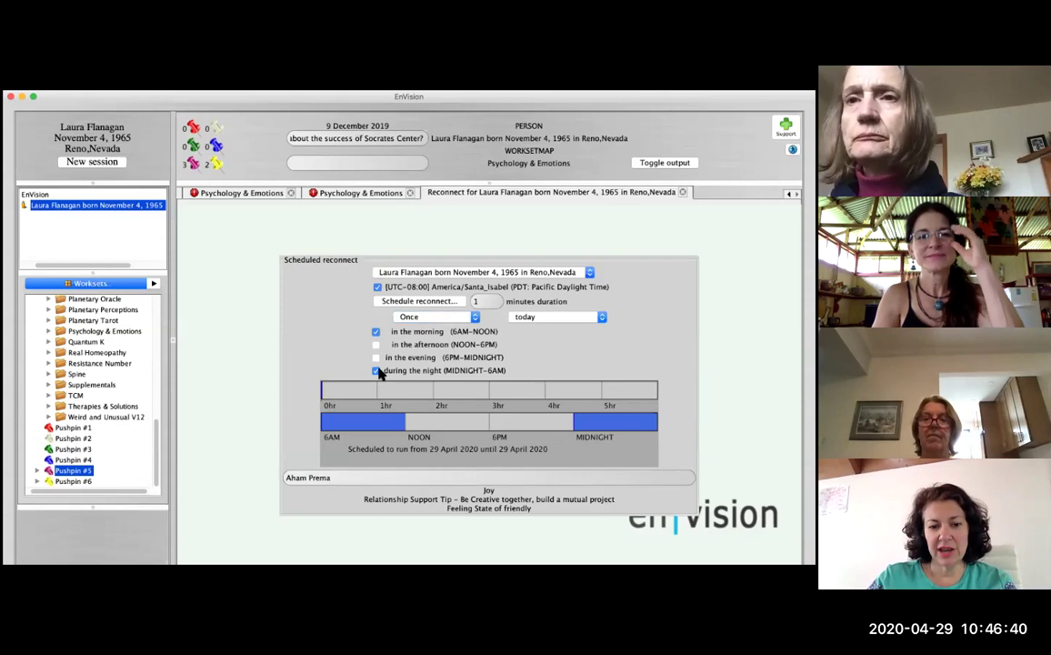
left_click(528, 317)
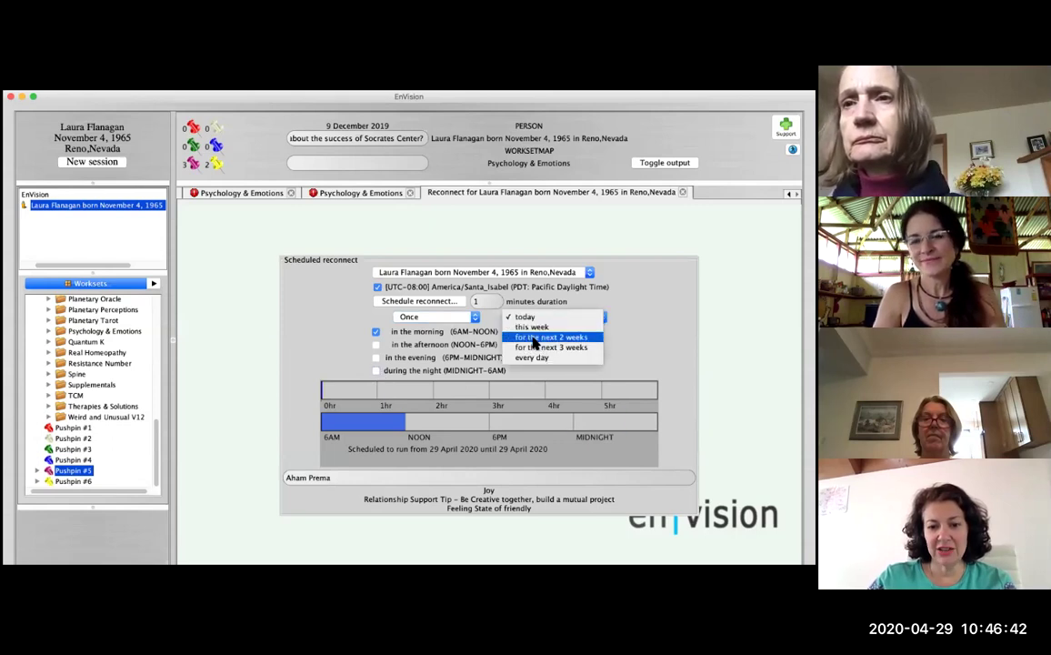
left_click(536, 347)
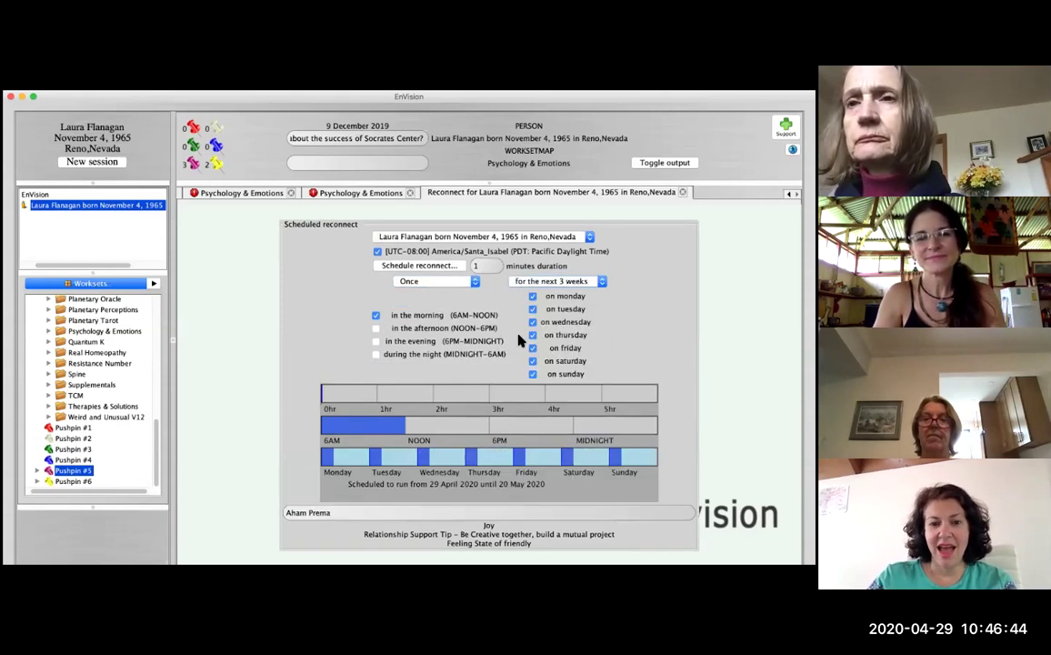
left_click(439, 264)
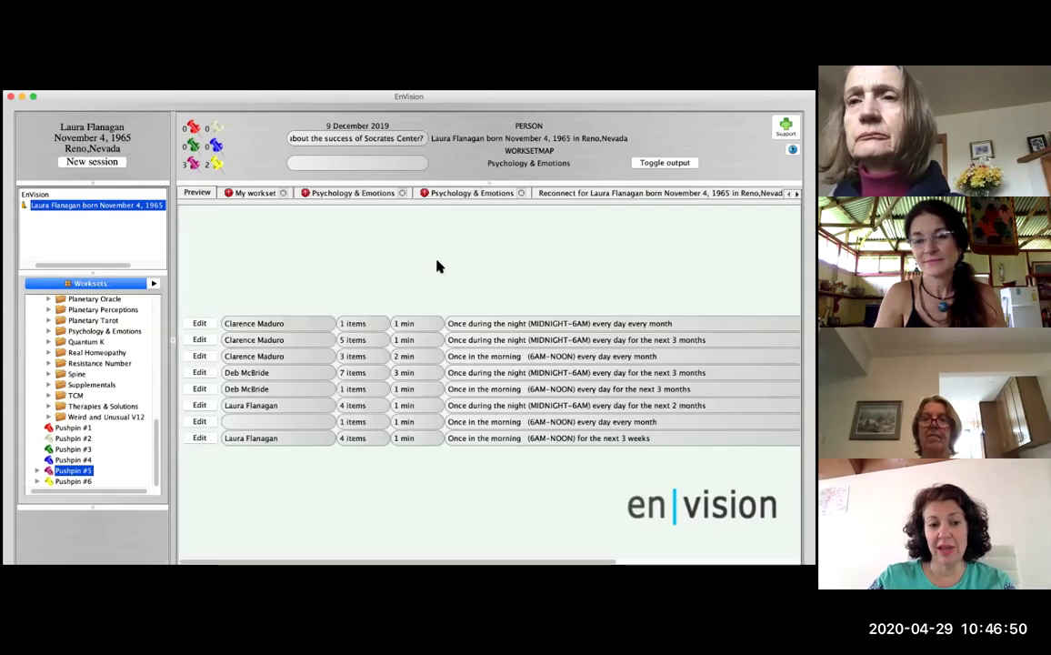
Step: Look over the My workset list, then return to the Psychology & Emotions items
left_click(227, 193)
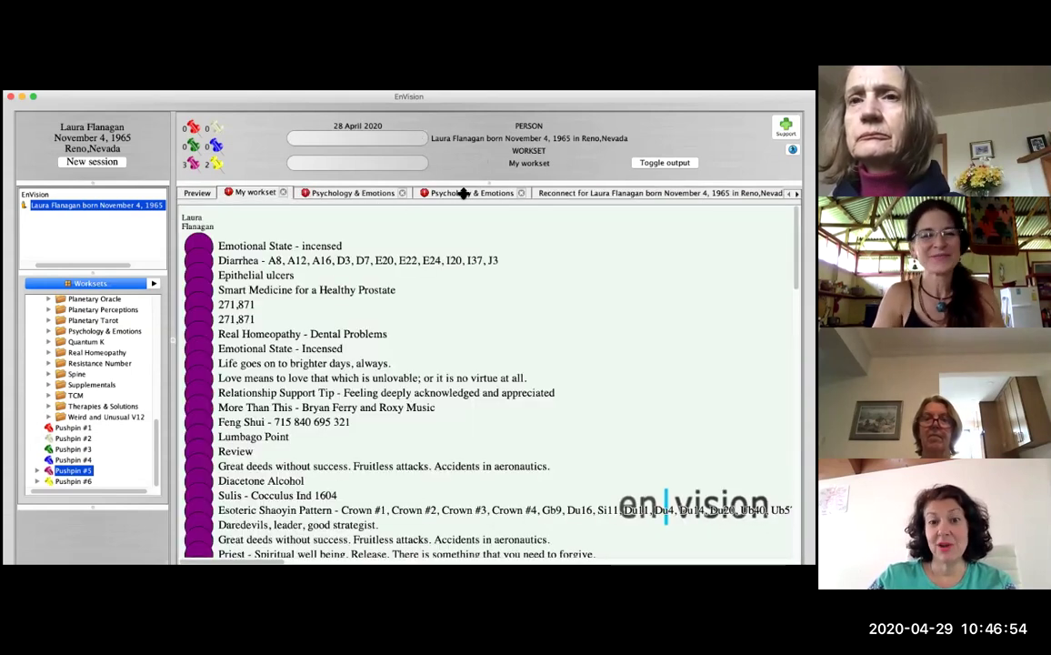
left_click(464, 194)
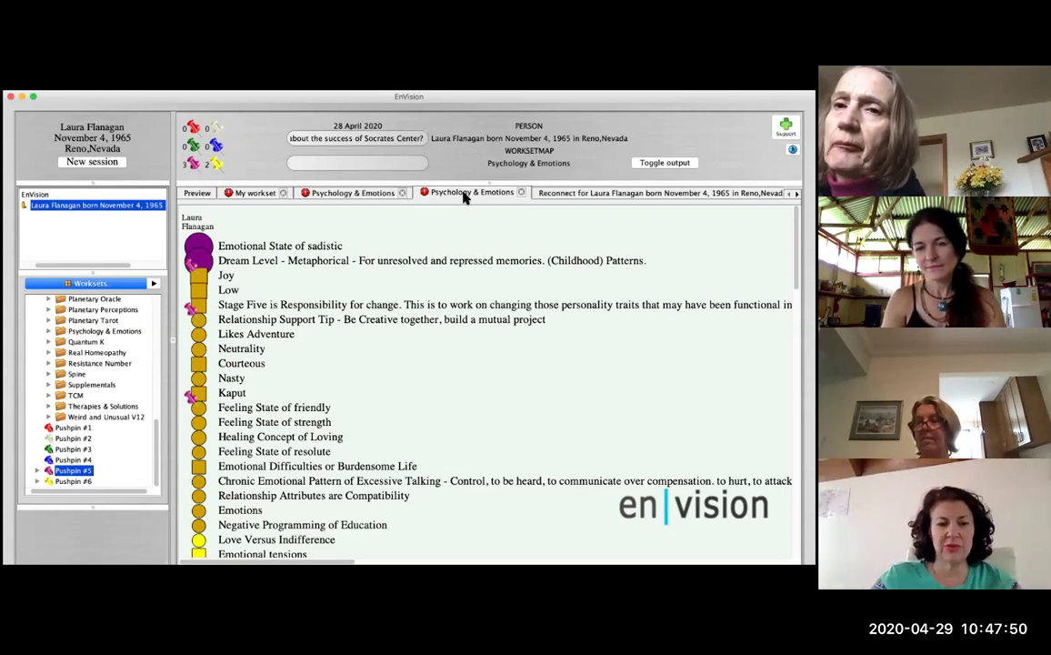
Step: From the client's preview page, start a pushpin-group reconnect and enter the mantra 'Aham Prema'
left_click(87, 482)
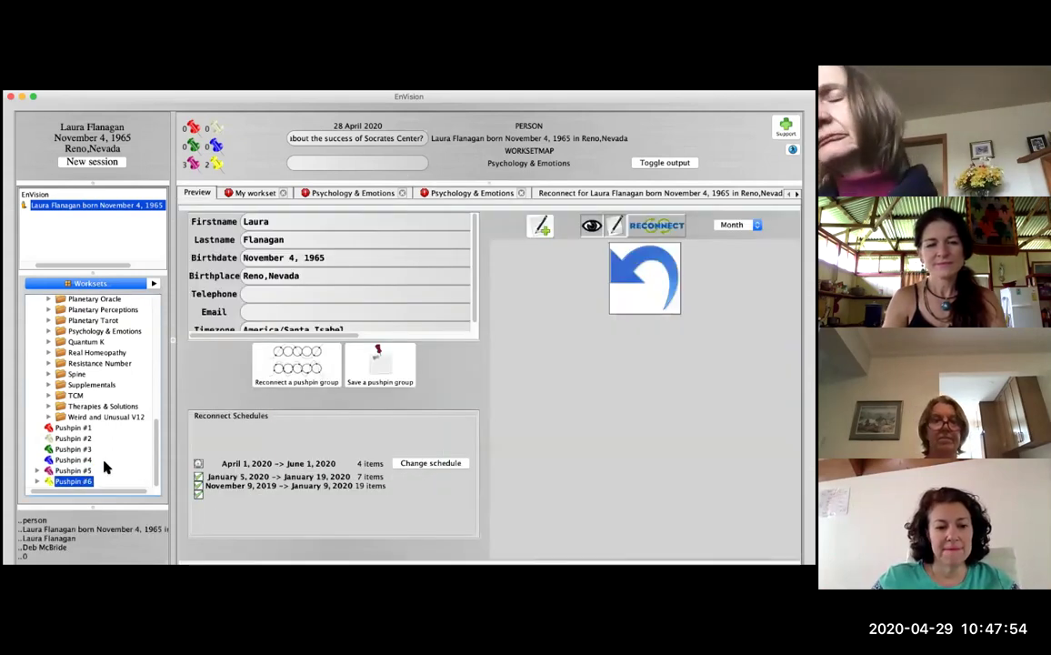
left_click(296, 360)
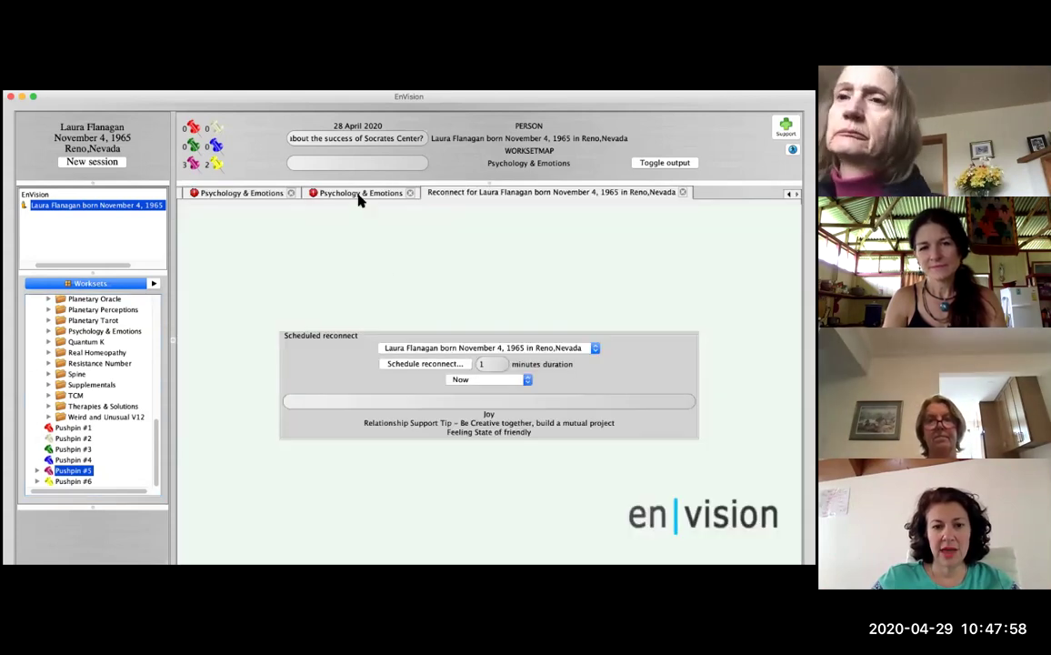
left_click(185, 194)
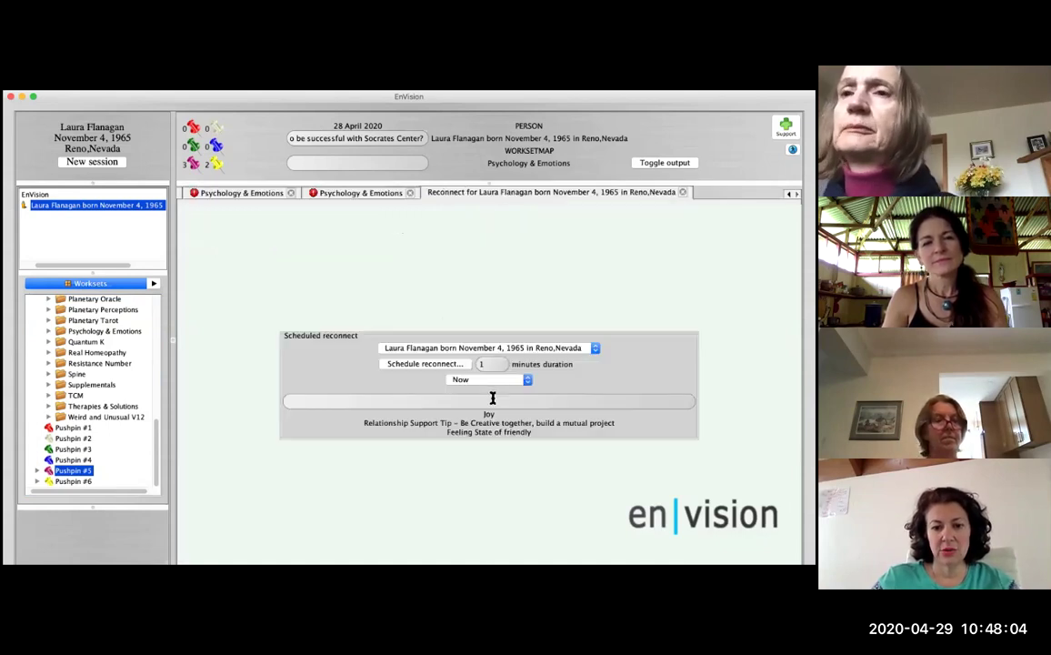
left_click(492, 400)
type("Aham Prema")
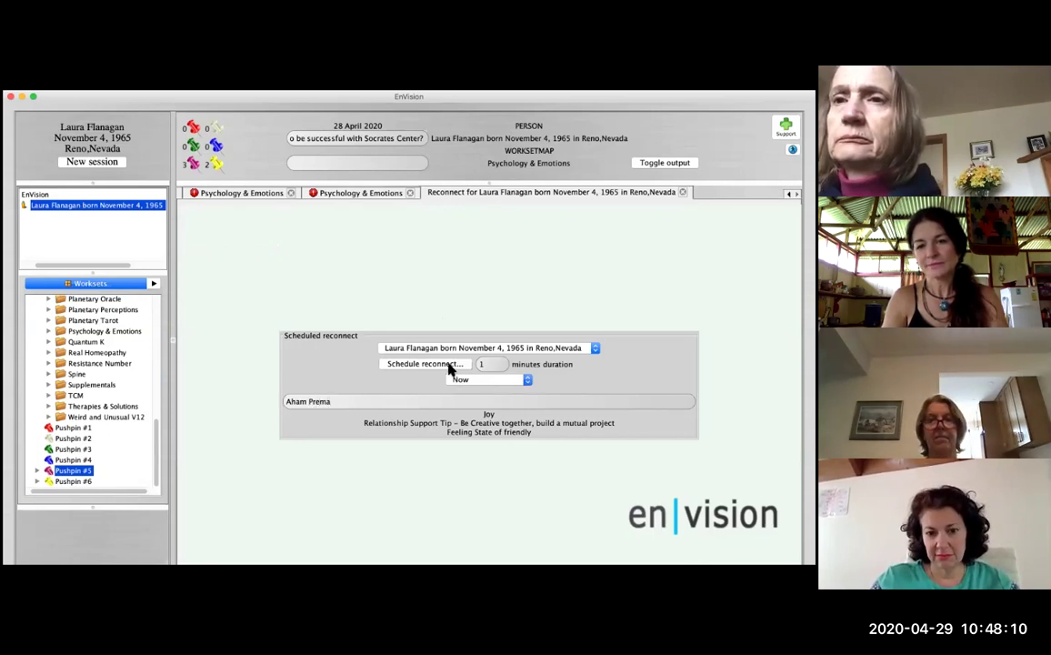
Step: Schedule the reconnect with frequency Now so its one-minute countdown begins
left_click(448, 367)
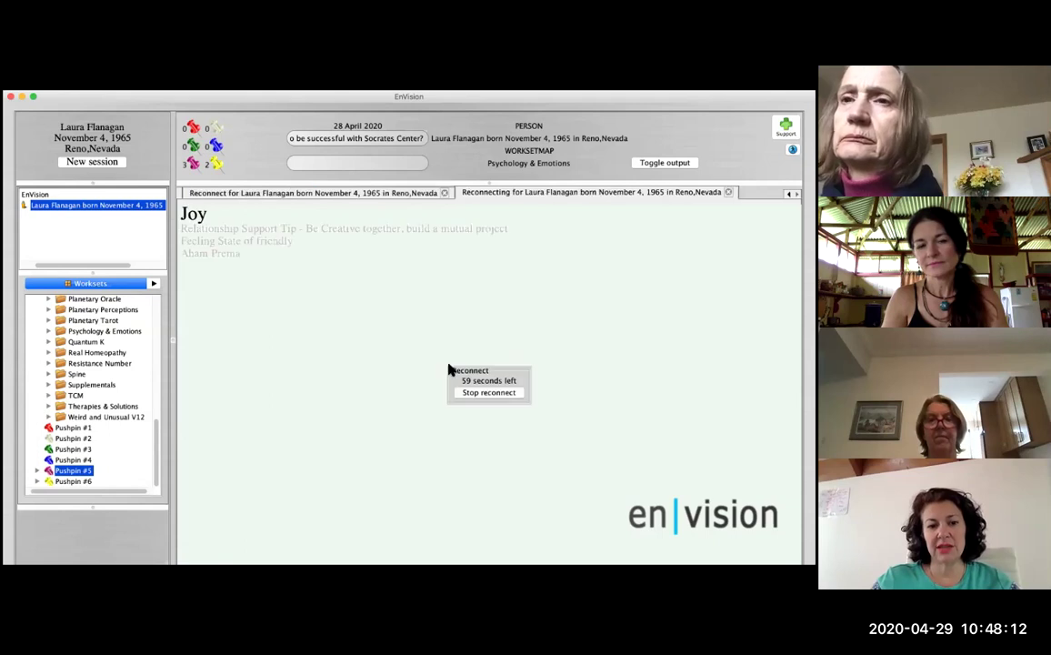